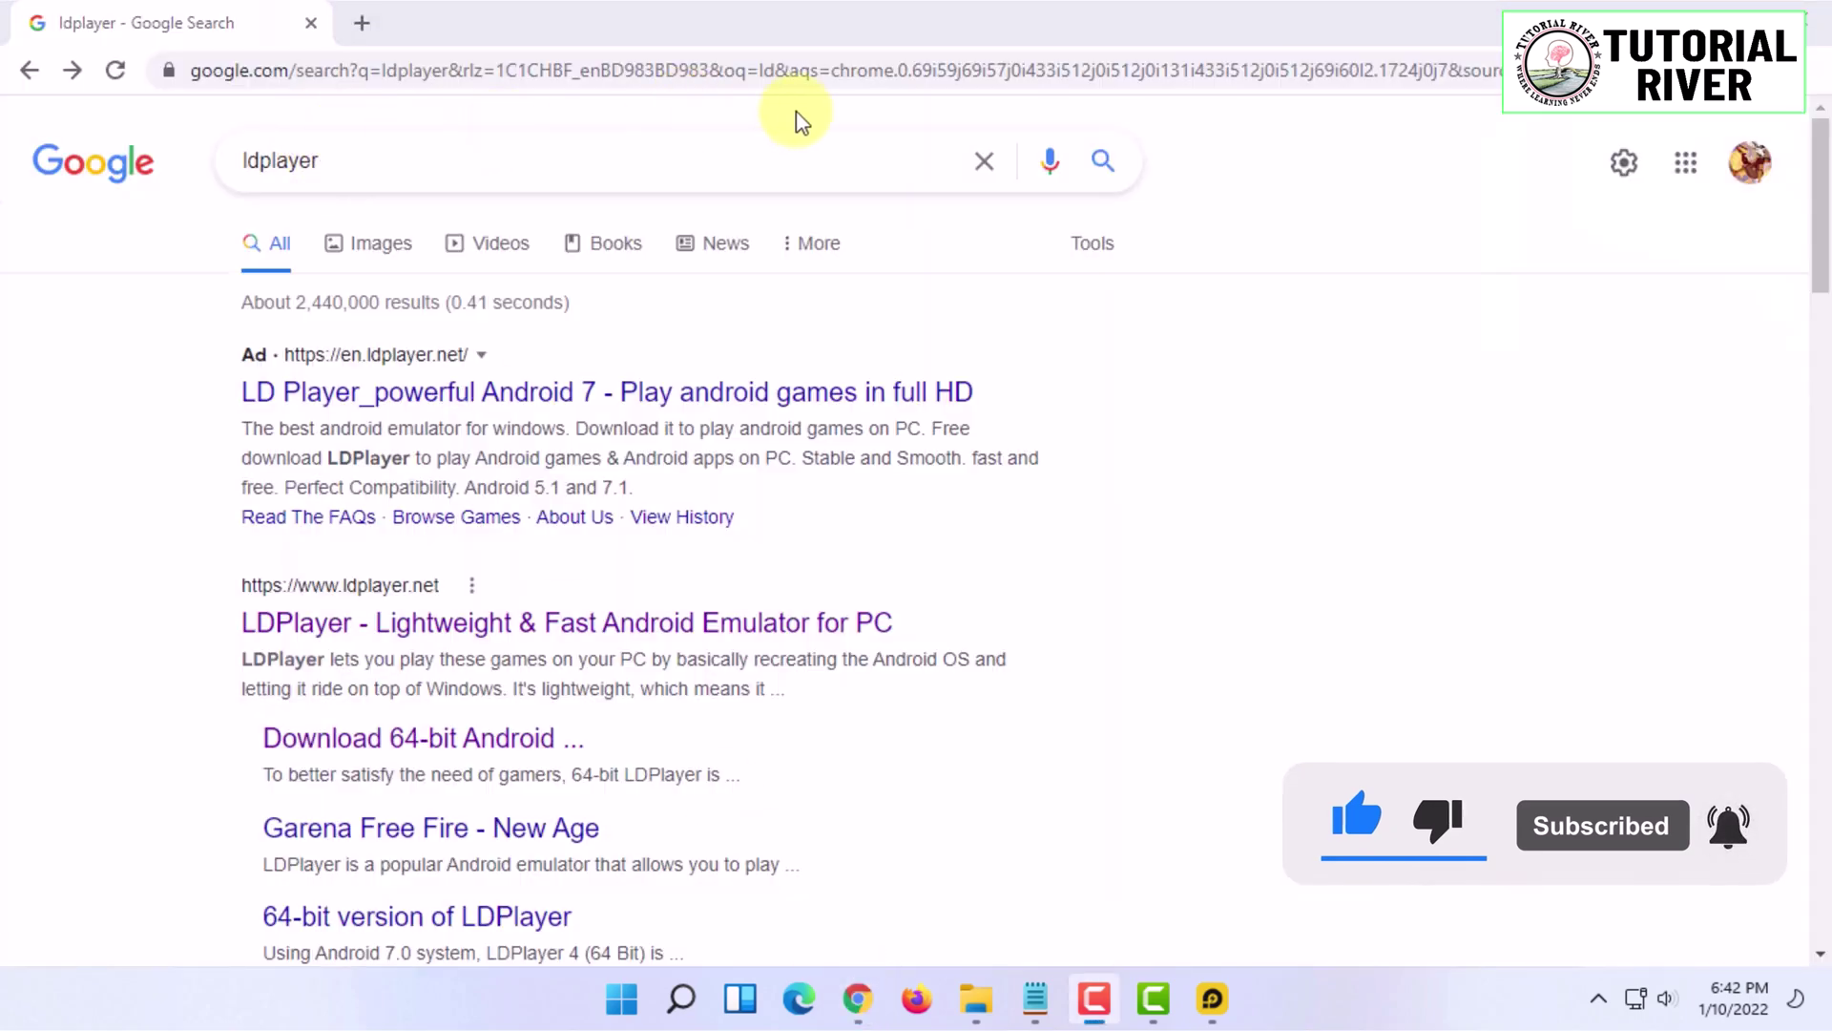
# Open the 'Download 64-bit Android' result from the Google results for ldplayer.
pyautogui.moveTo(408, 158); pyautogui.dragTo(215, 168)
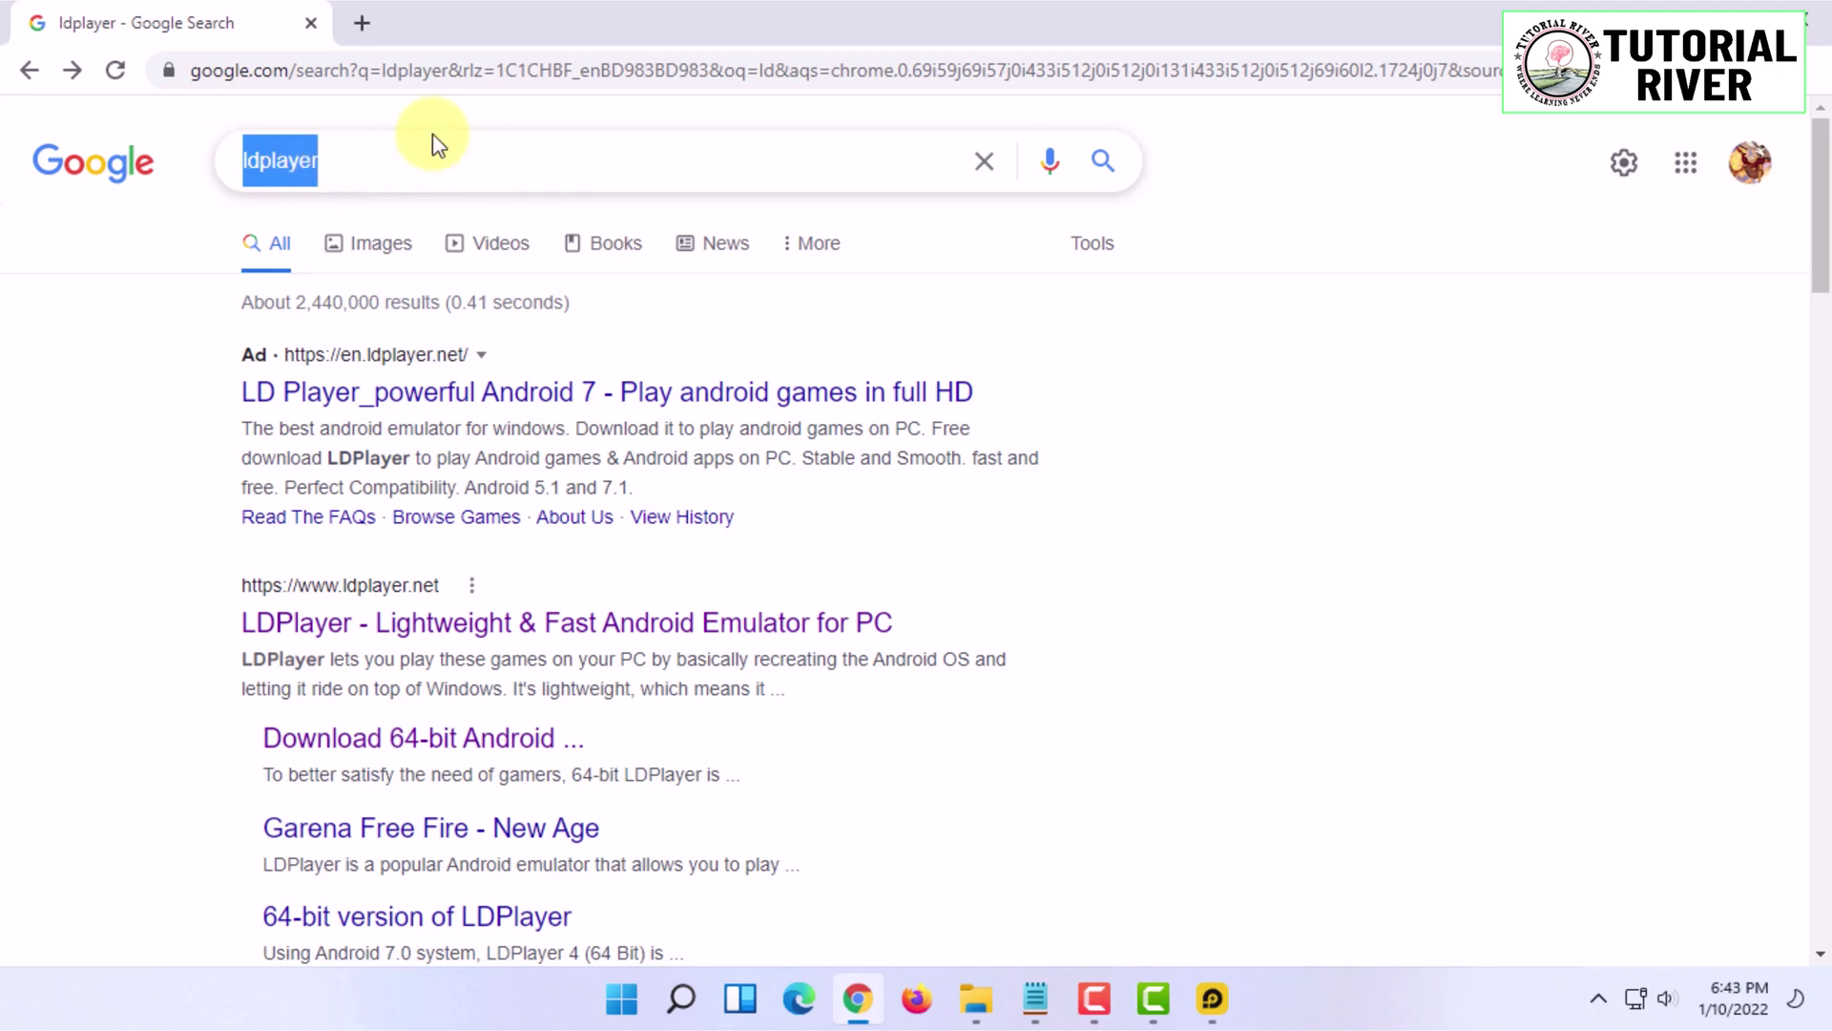
pyautogui.click(274, 201)
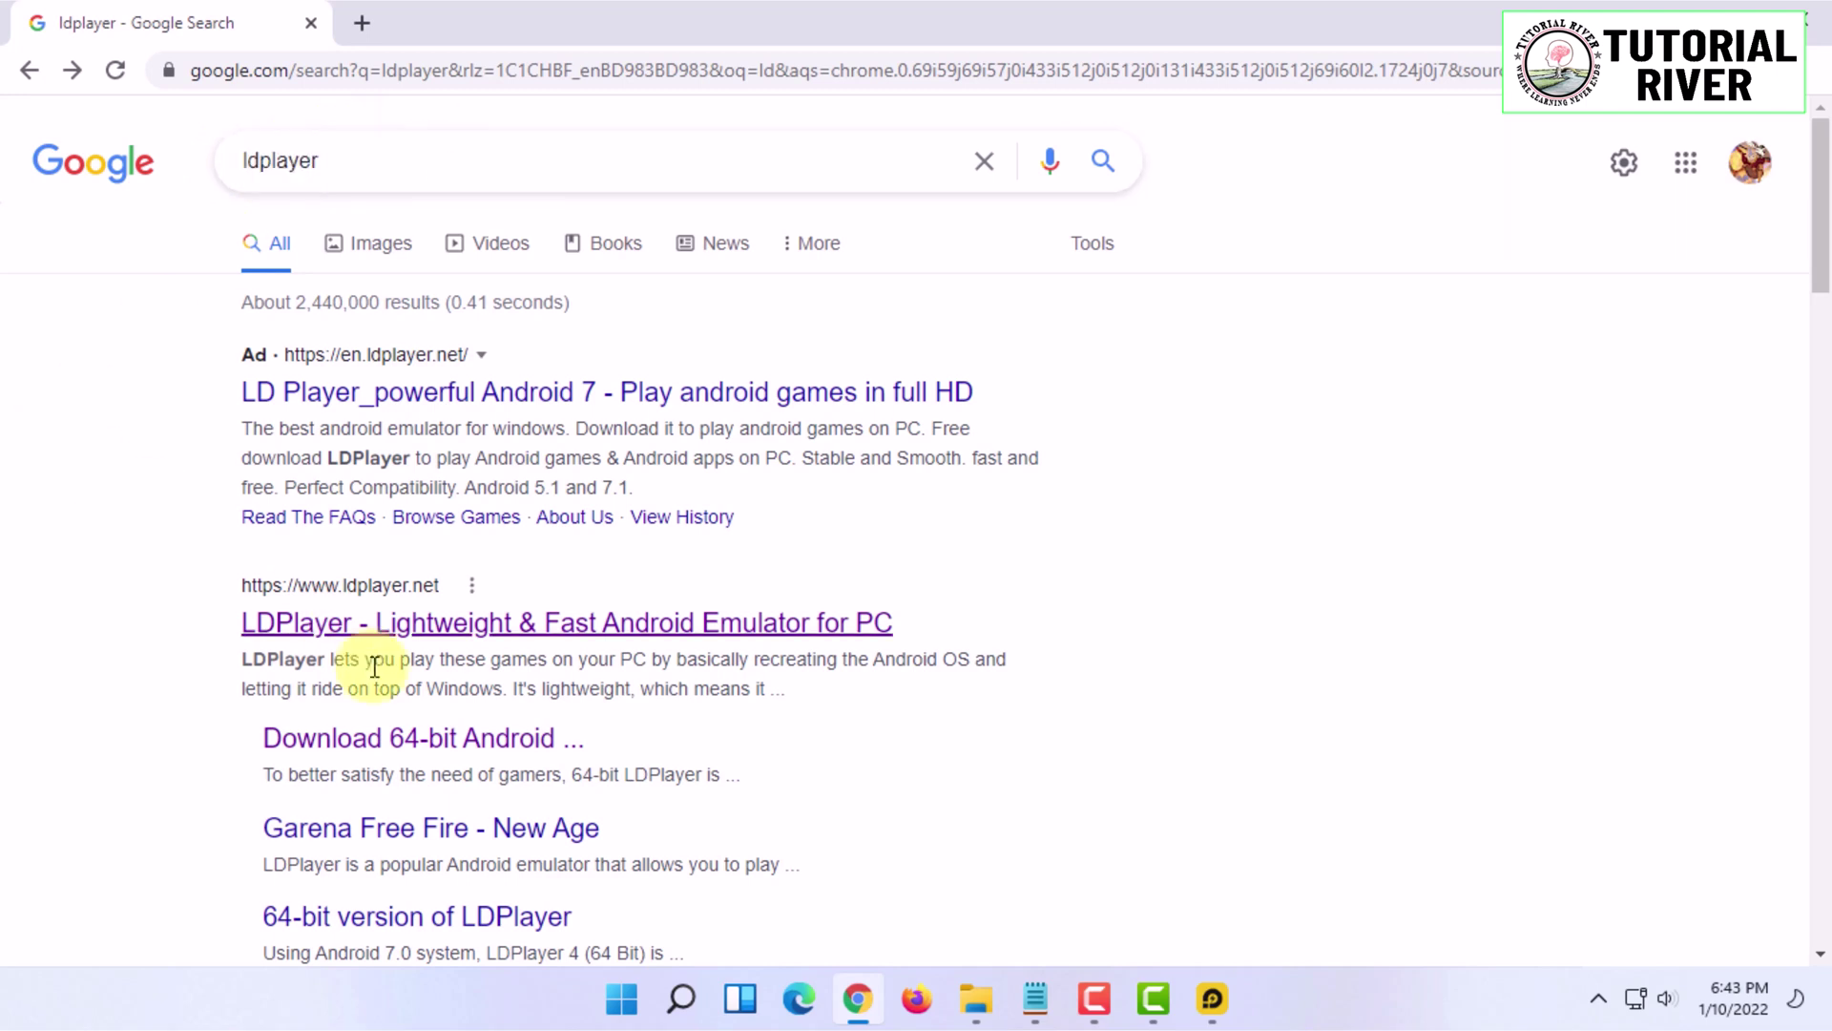
pyautogui.click(367, 739)
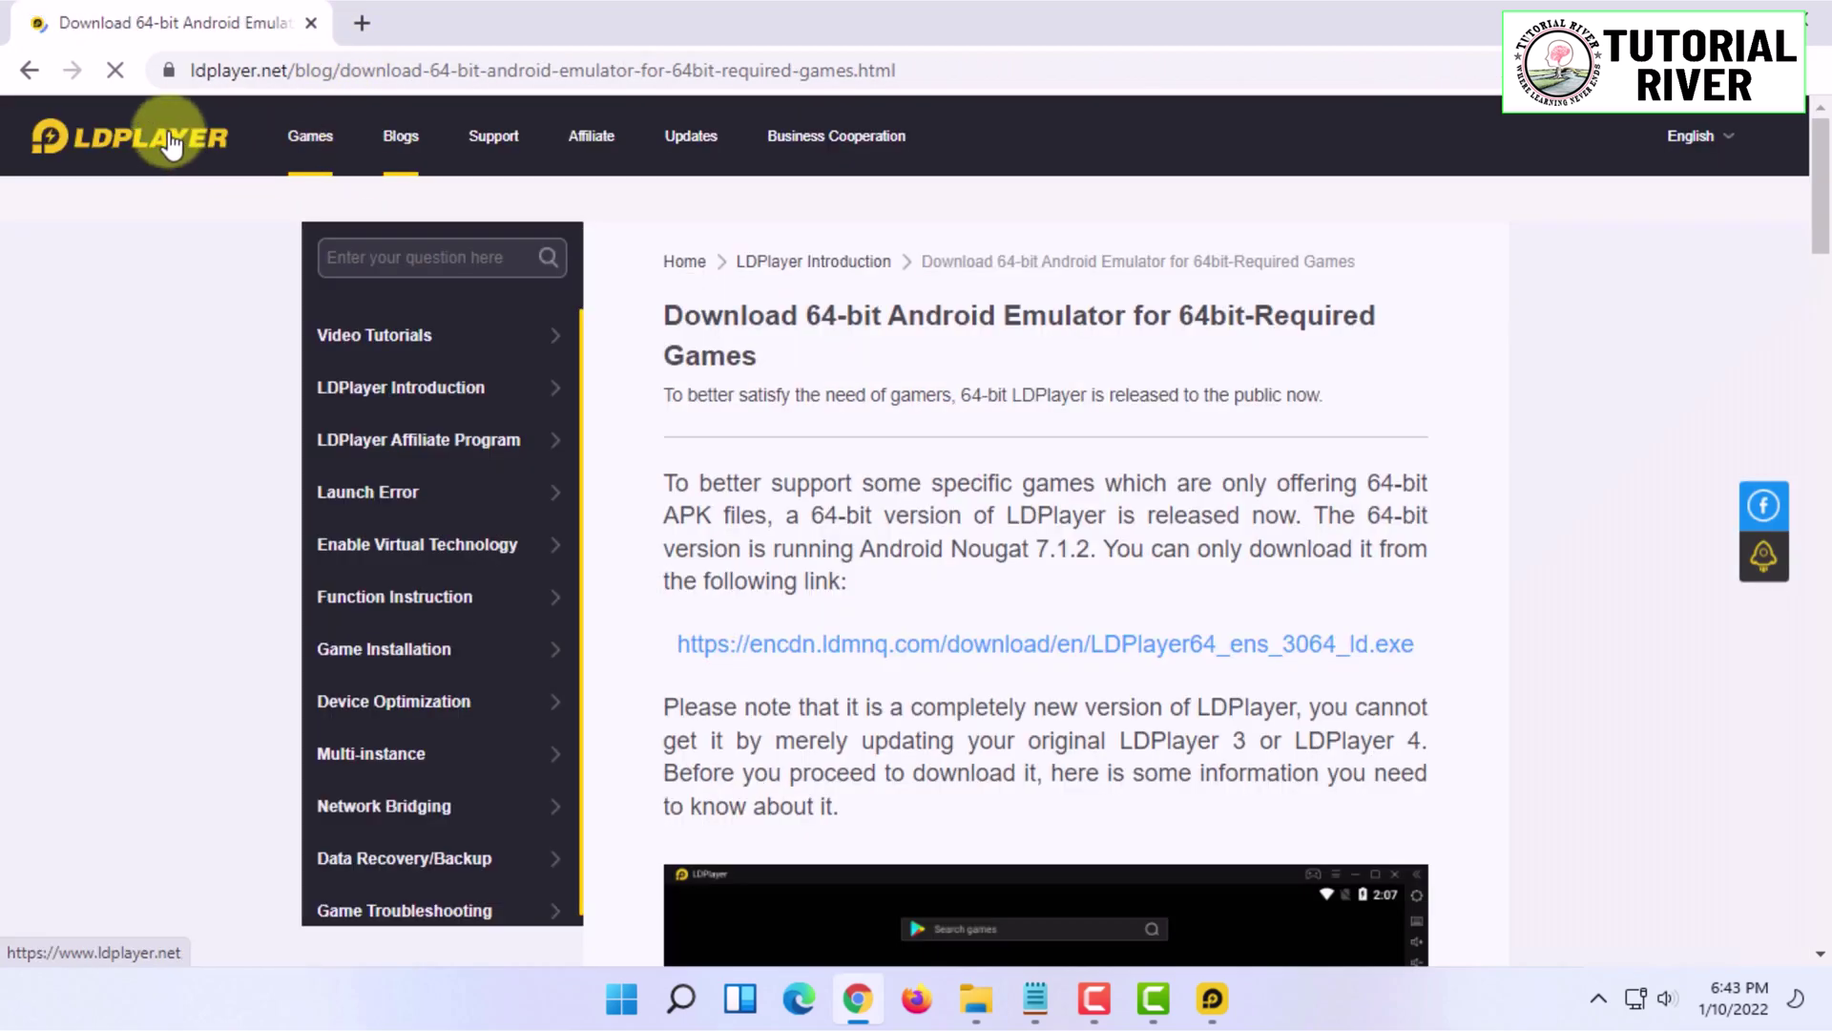
pyautogui.click(30, 70)
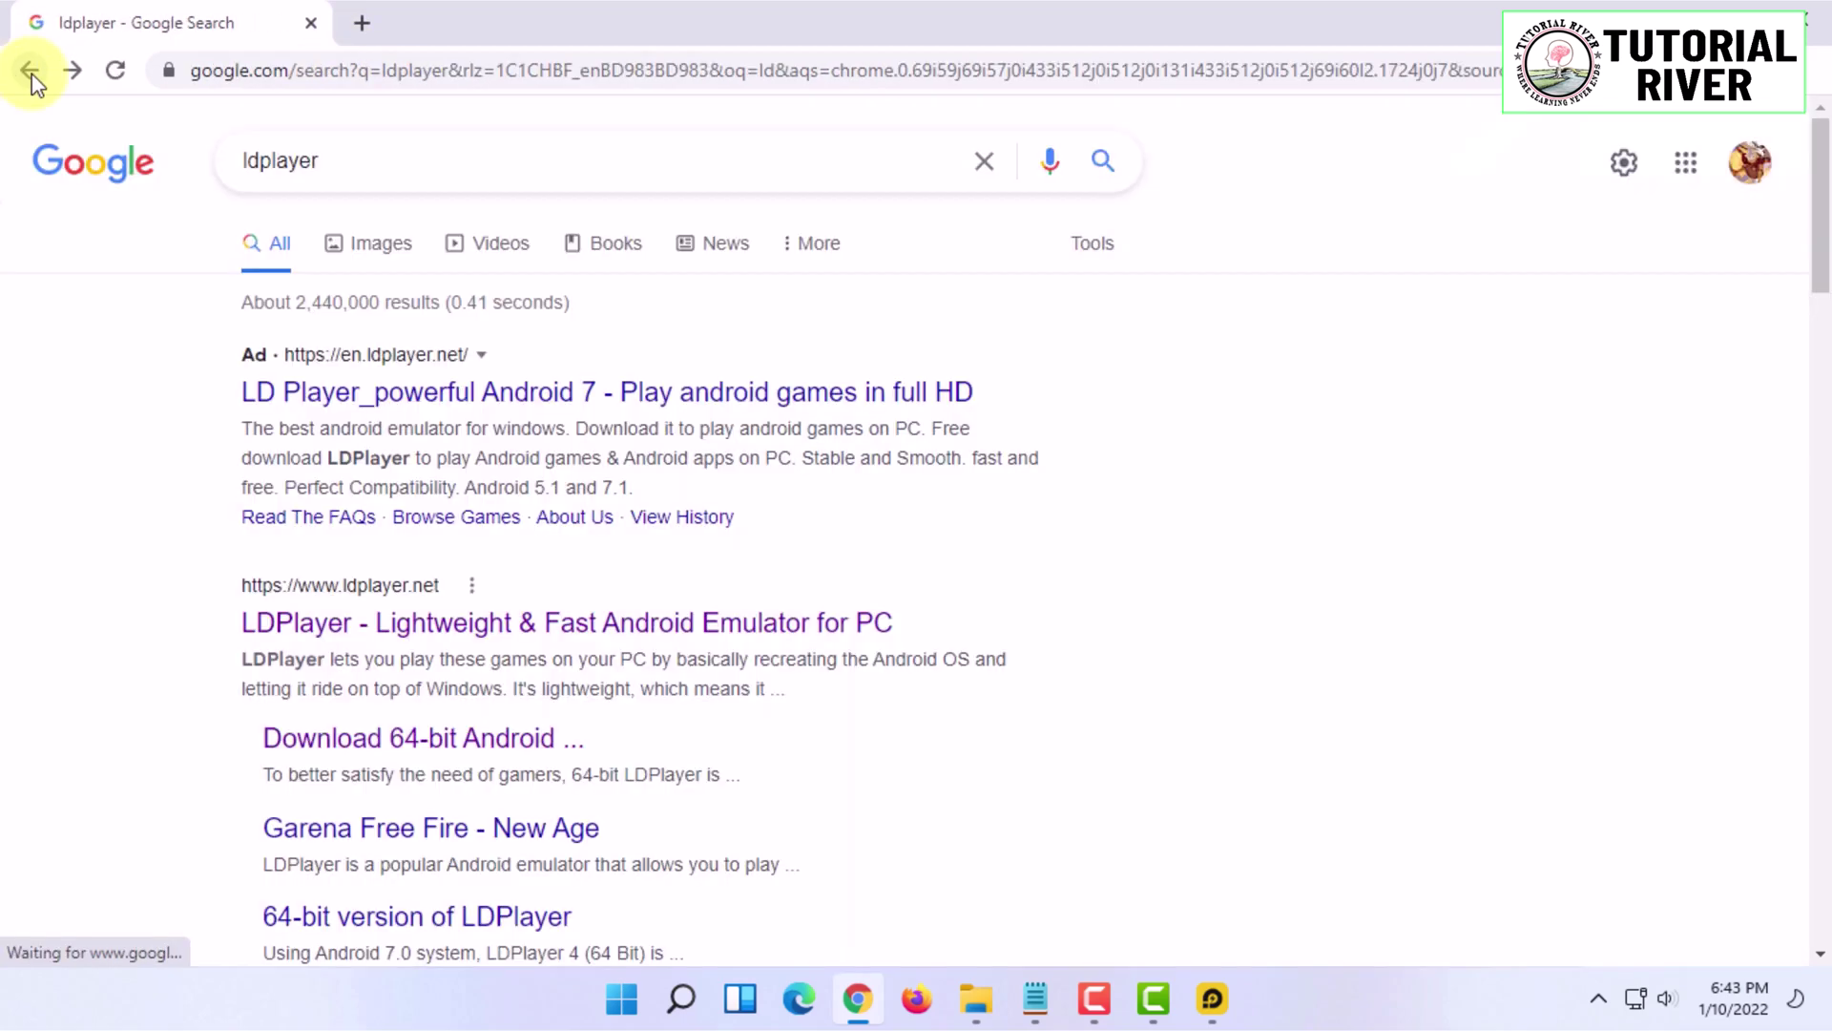
pyautogui.click(401, 740)
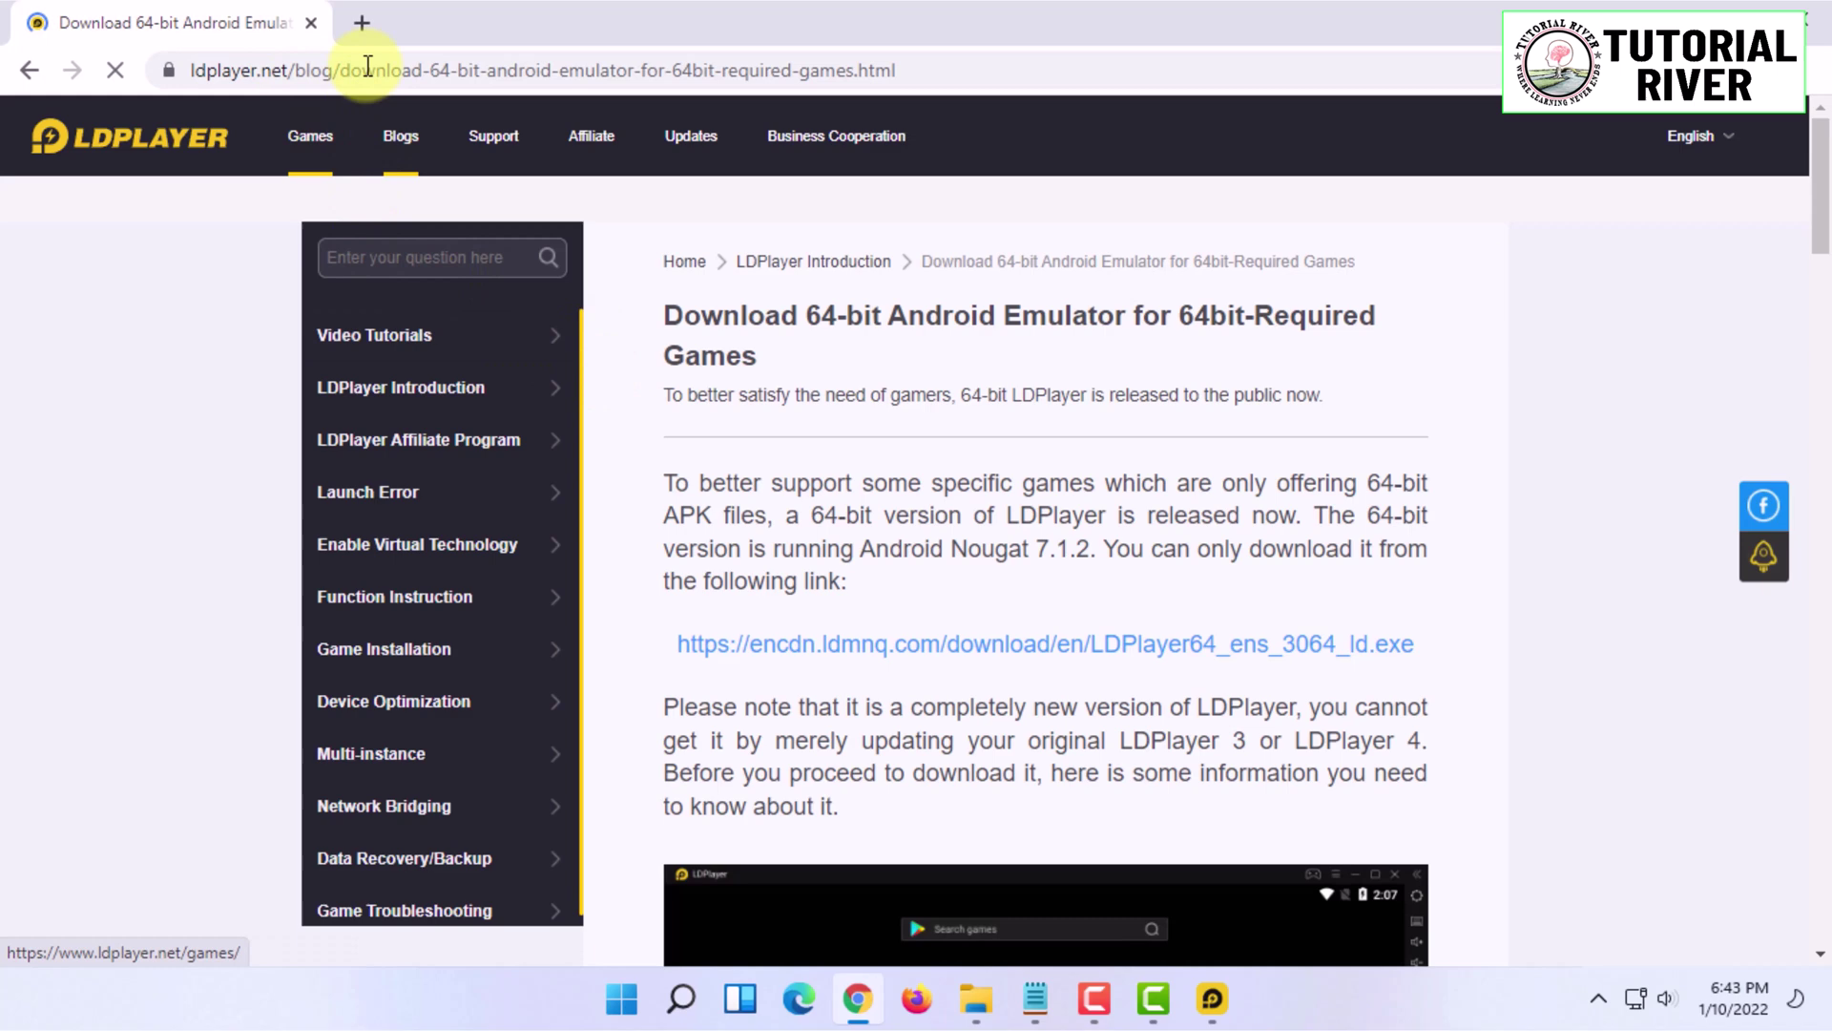
# Scroll down the article and select the full download link URL.
pyautogui.scroll(-2, 840, 553)
pyautogui.scroll(-4, 801, 582)
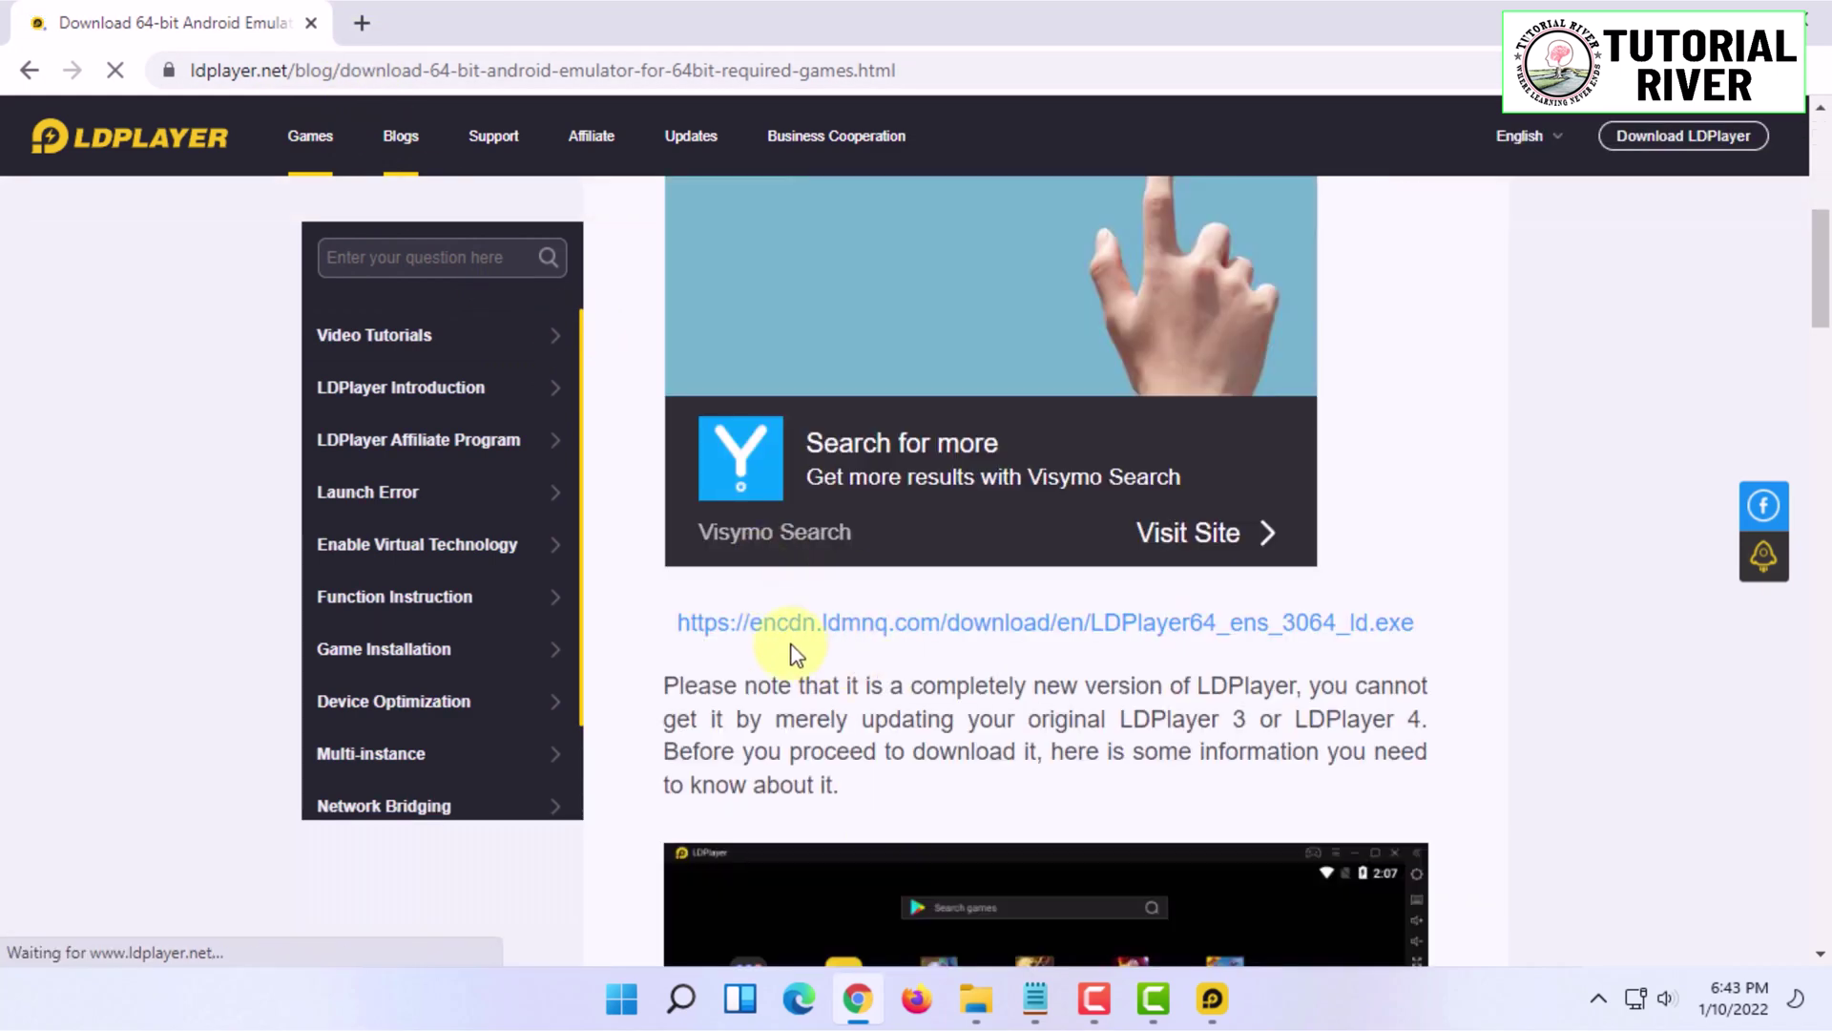
pyautogui.moveTo(1513, 626)
pyautogui.mouseDown()
pyautogui.moveTo(818, 646)
pyautogui.moveTo(673, 622)
pyautogui.mouseUp()
pyautogui.scroll(-15, 1091, 701)
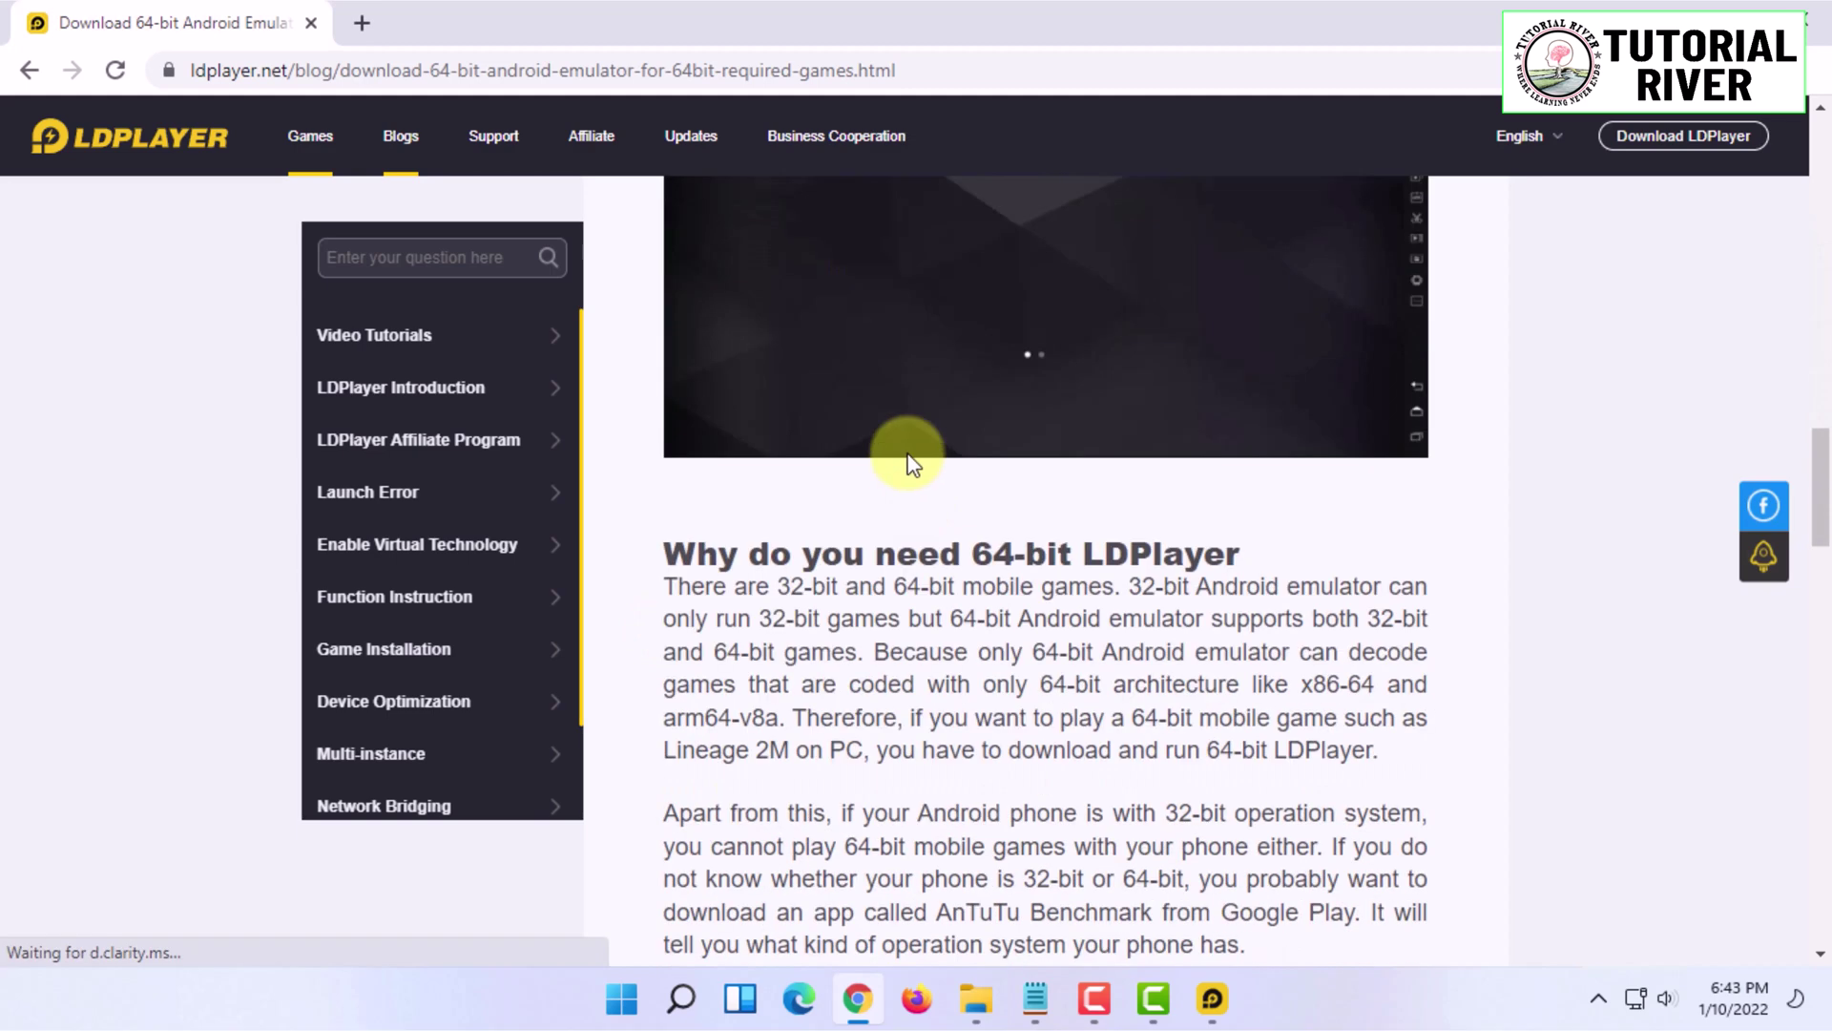
# Check Chrome's Downloads list for LDPlayer64_ens_3064_ld.exe, then close the Downloads tab.
pyautogui.scroll(12, 907, 458)
pyautogui.scroll(-2, 1813, 144)
pyautogui.click(1822, 72)
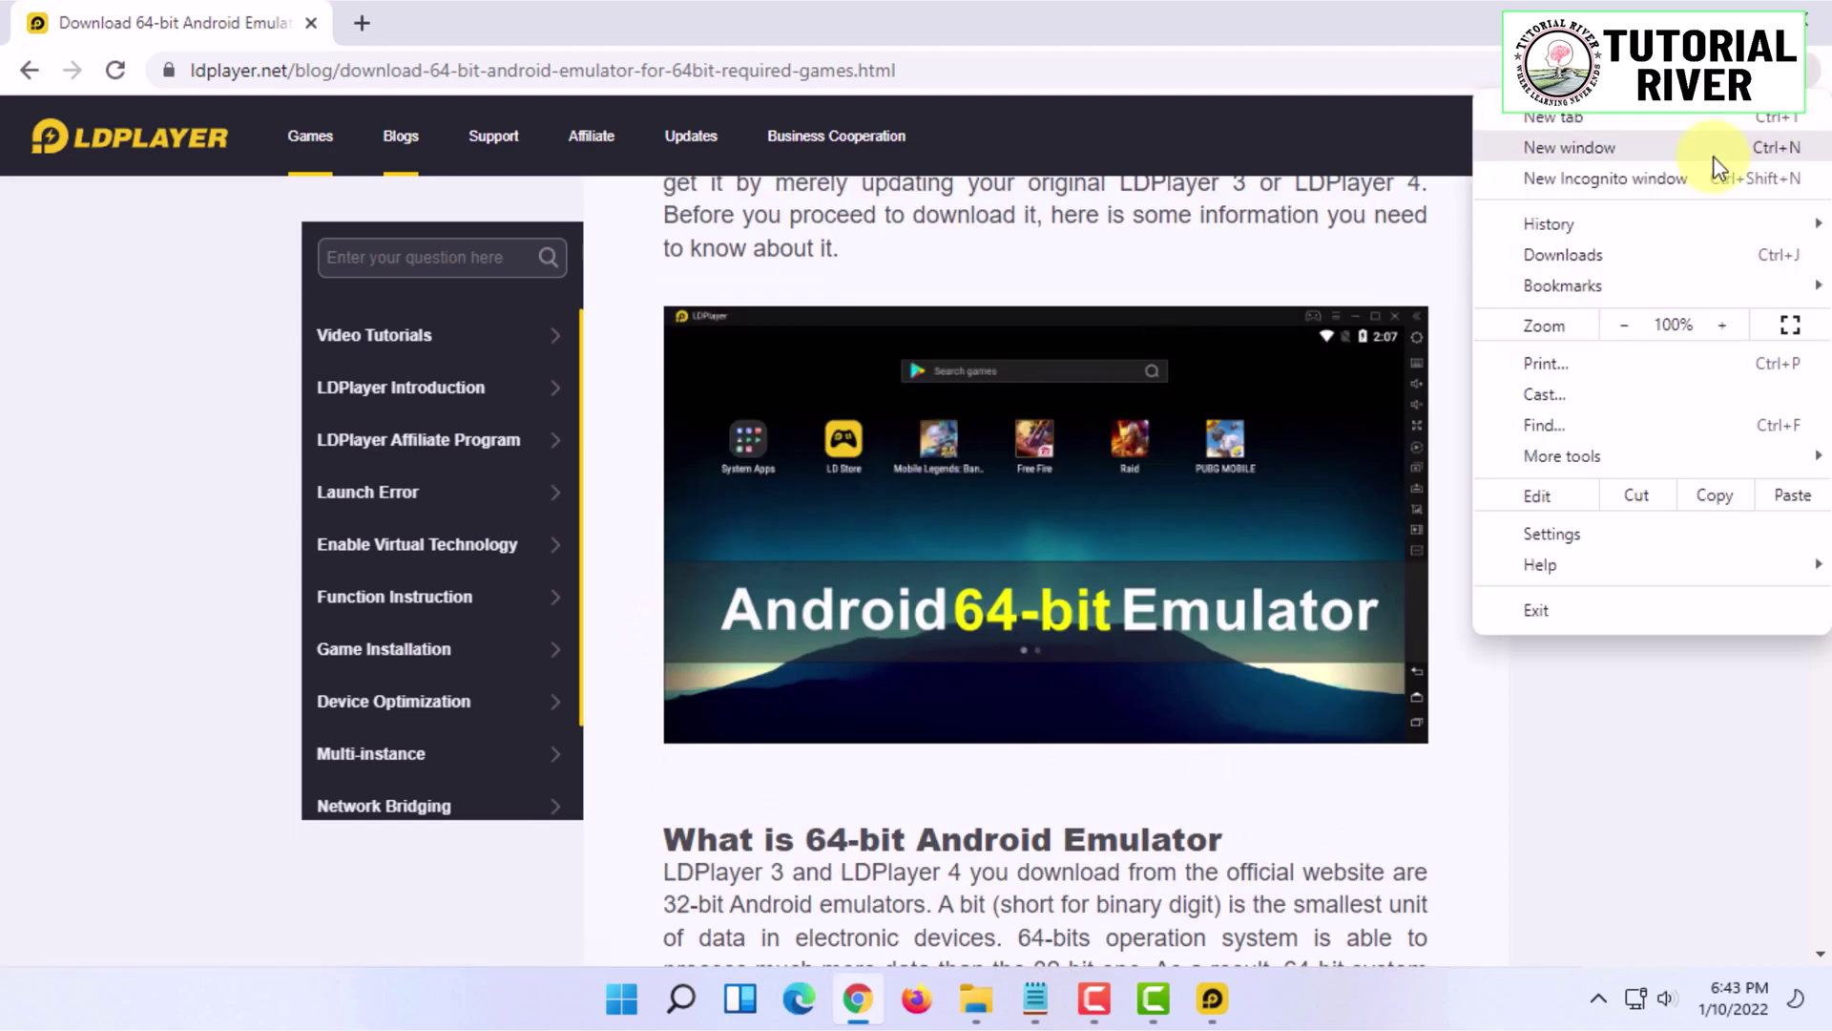
pyautogui.click(1634, 250)
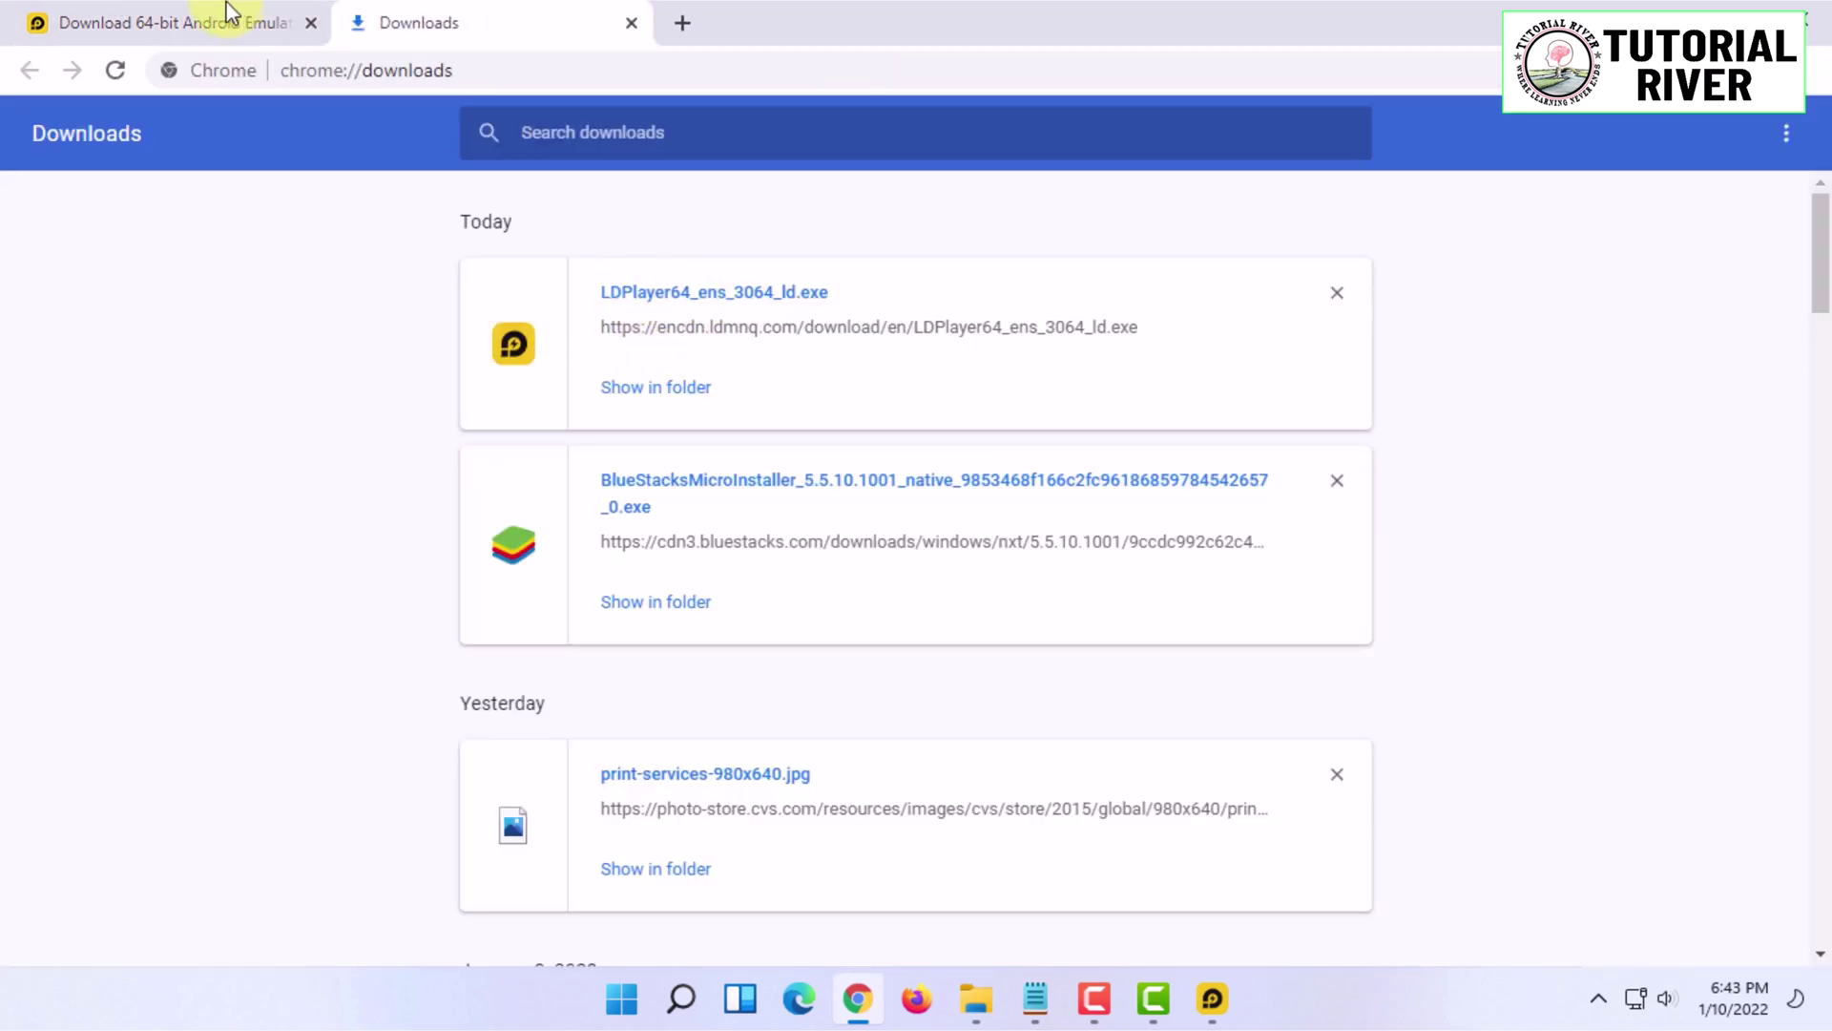
pyautogui.click(224, 19)
pyautogui.click(631, 22)
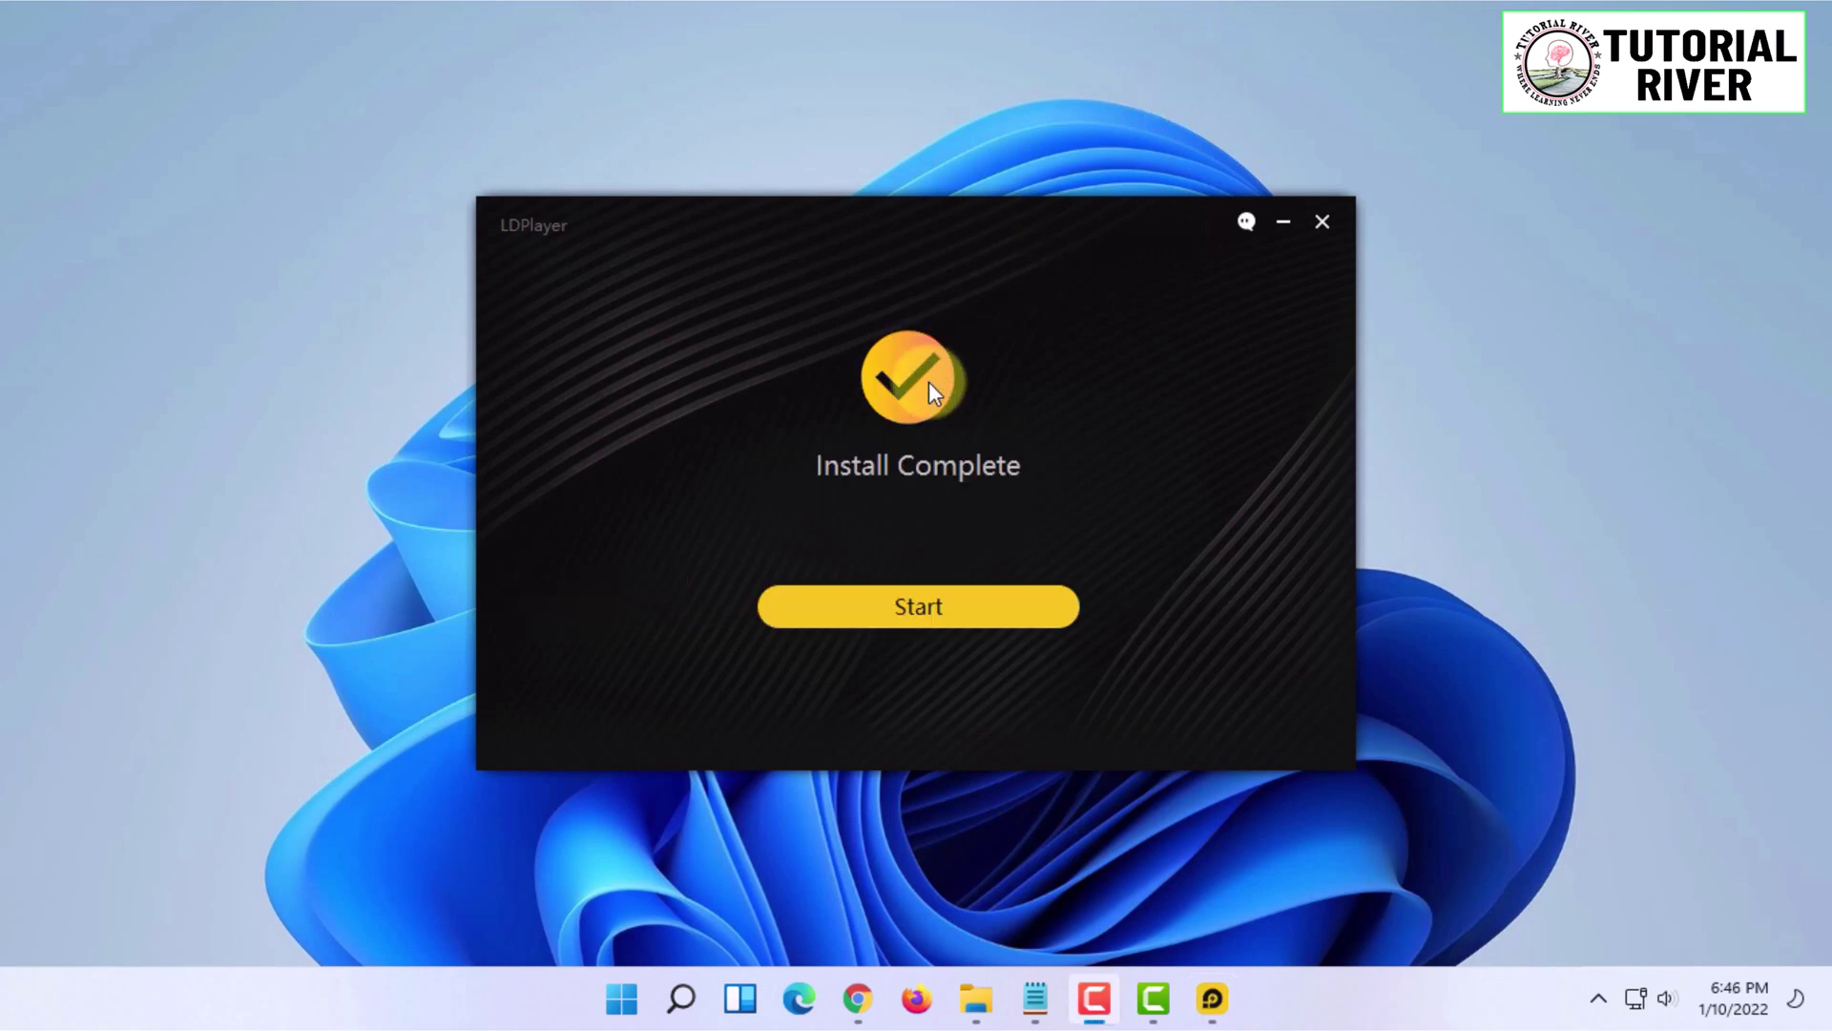
# Start LDPlayer once the installer shows Install Complete.
pyautogui.click(912, 606)
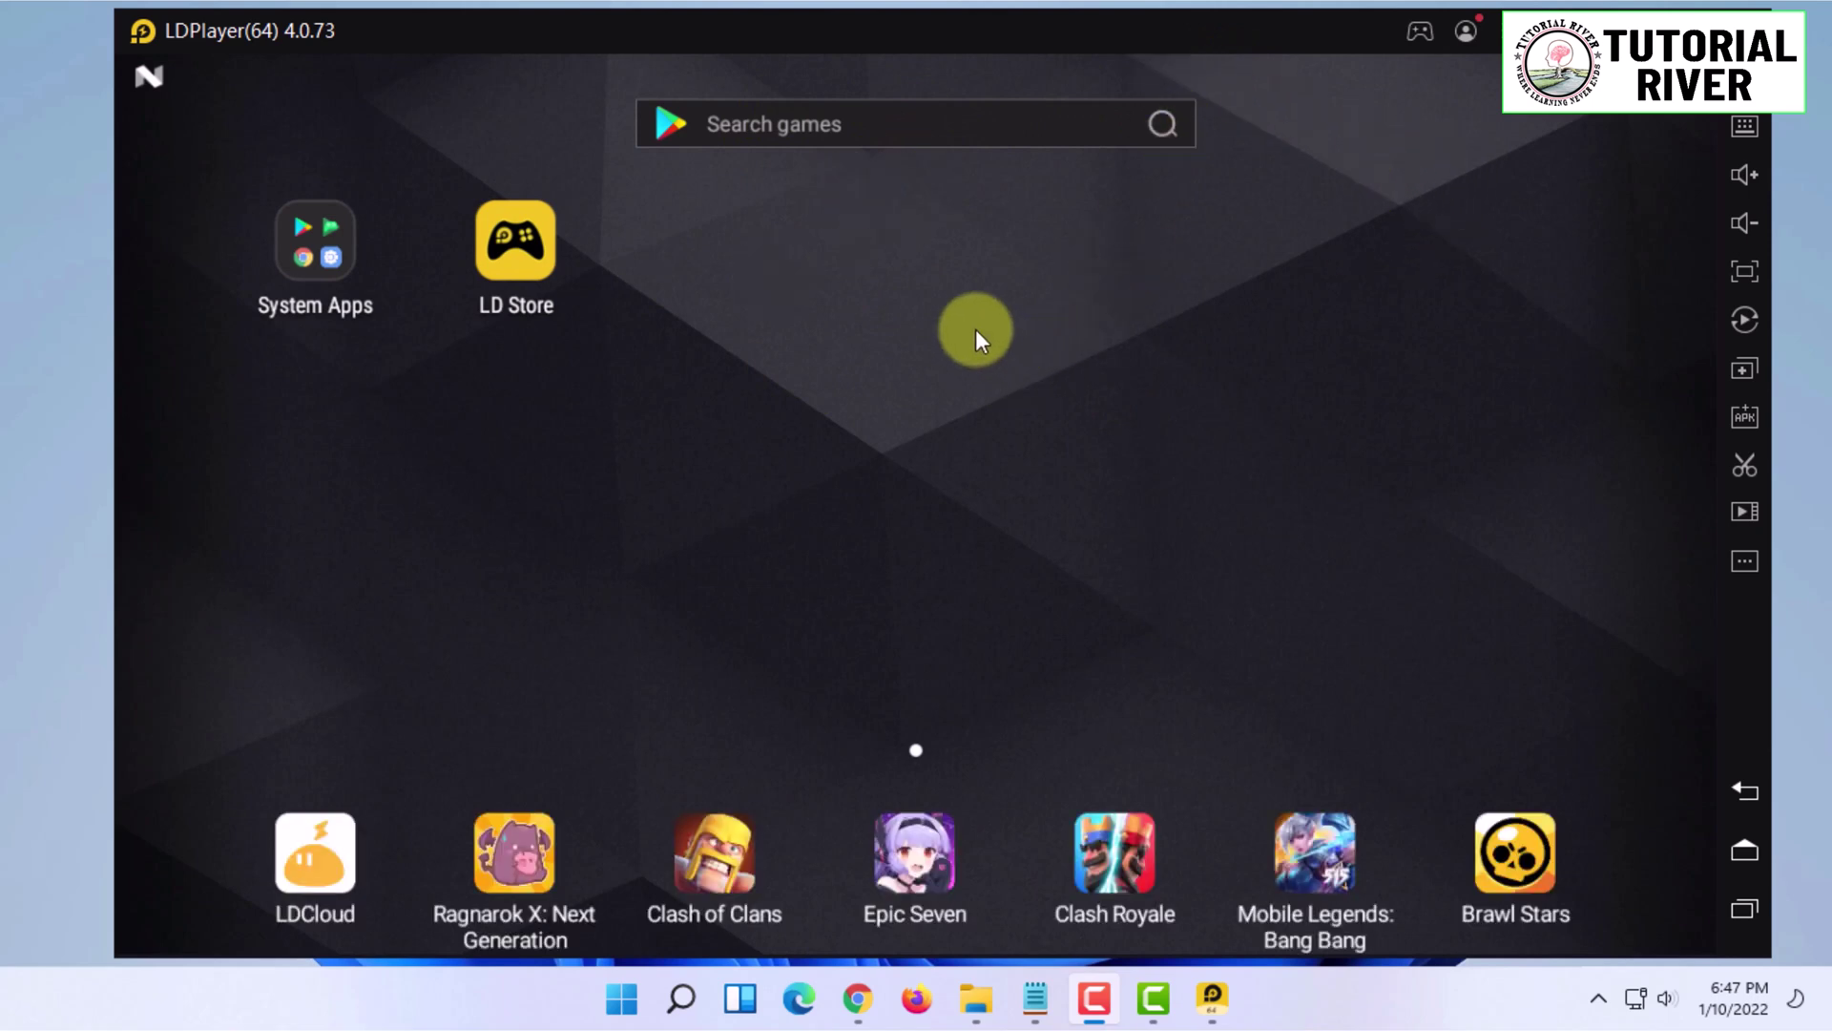
# Reposition and maximize the LDPlayer window, then open the LD Store from the home screen.
pyautogui.click(817, 135)
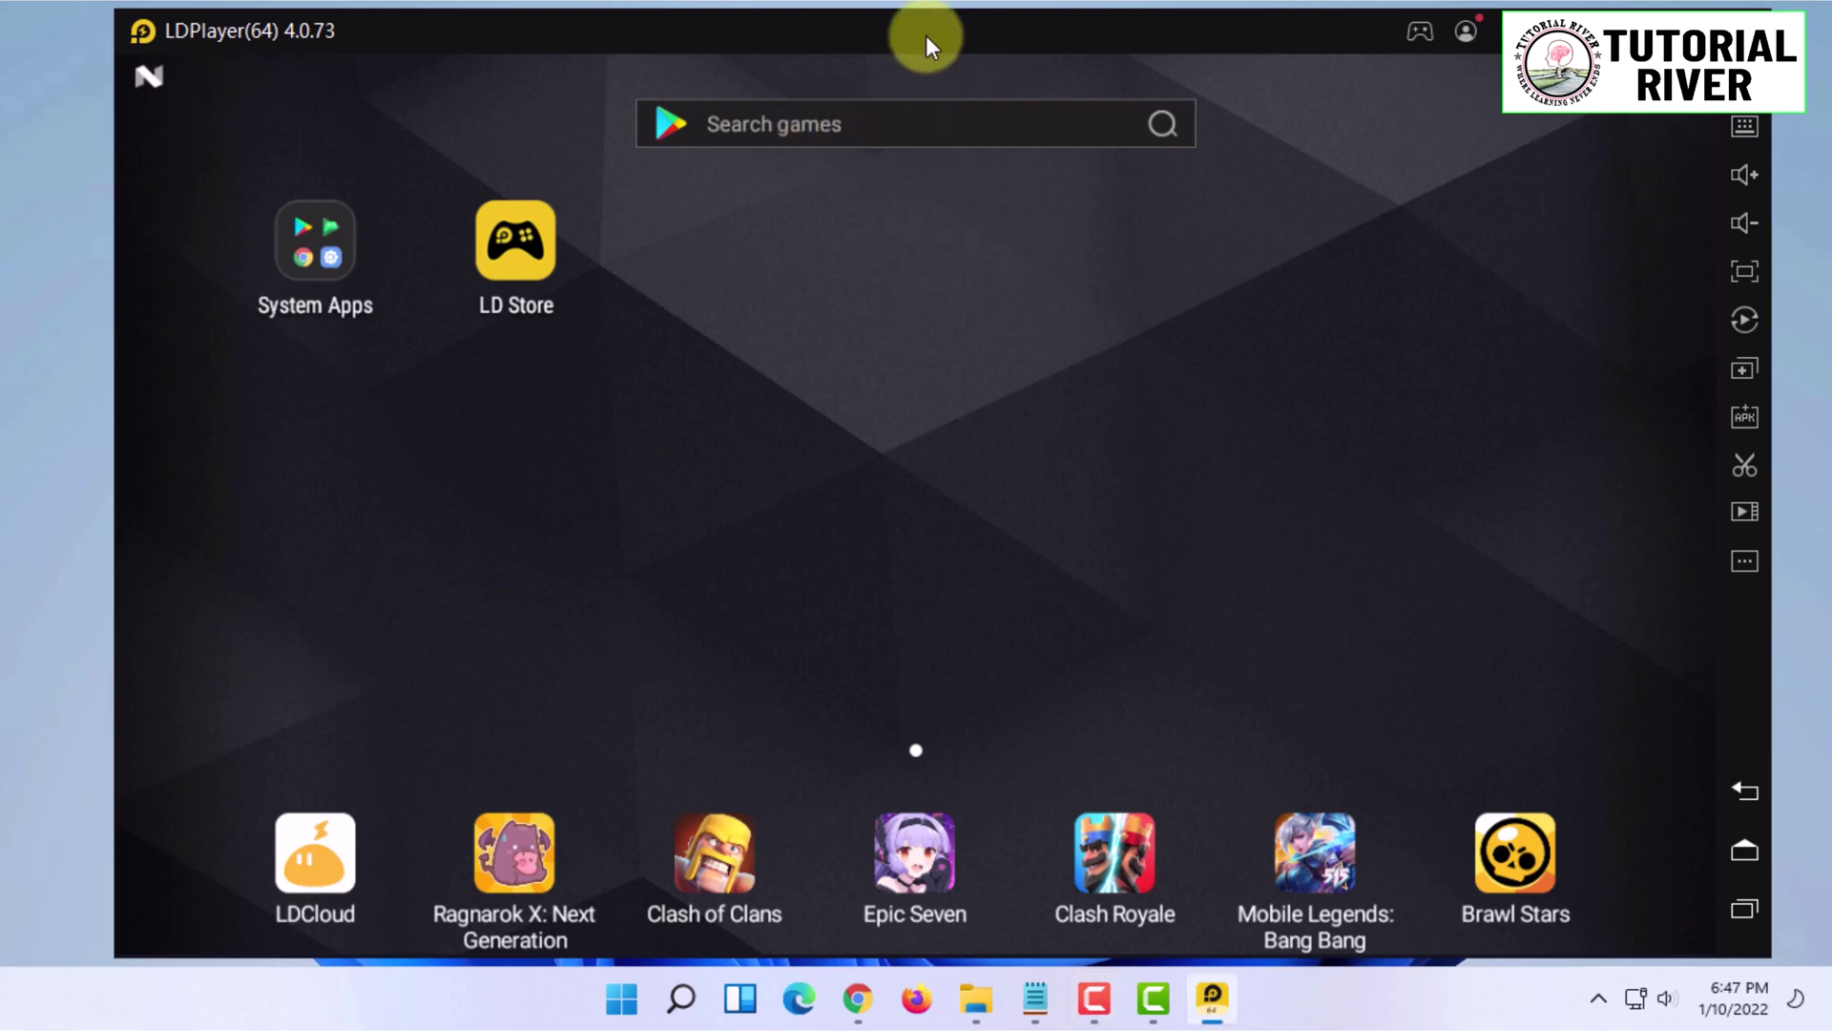
pyautogui.moveTo(925, 36)
pyautogui.mouseDown()
pyautogui.moveTo(728, 32)
pyautogui.moveTo(774, 37)
pyautogui.mouseUp()
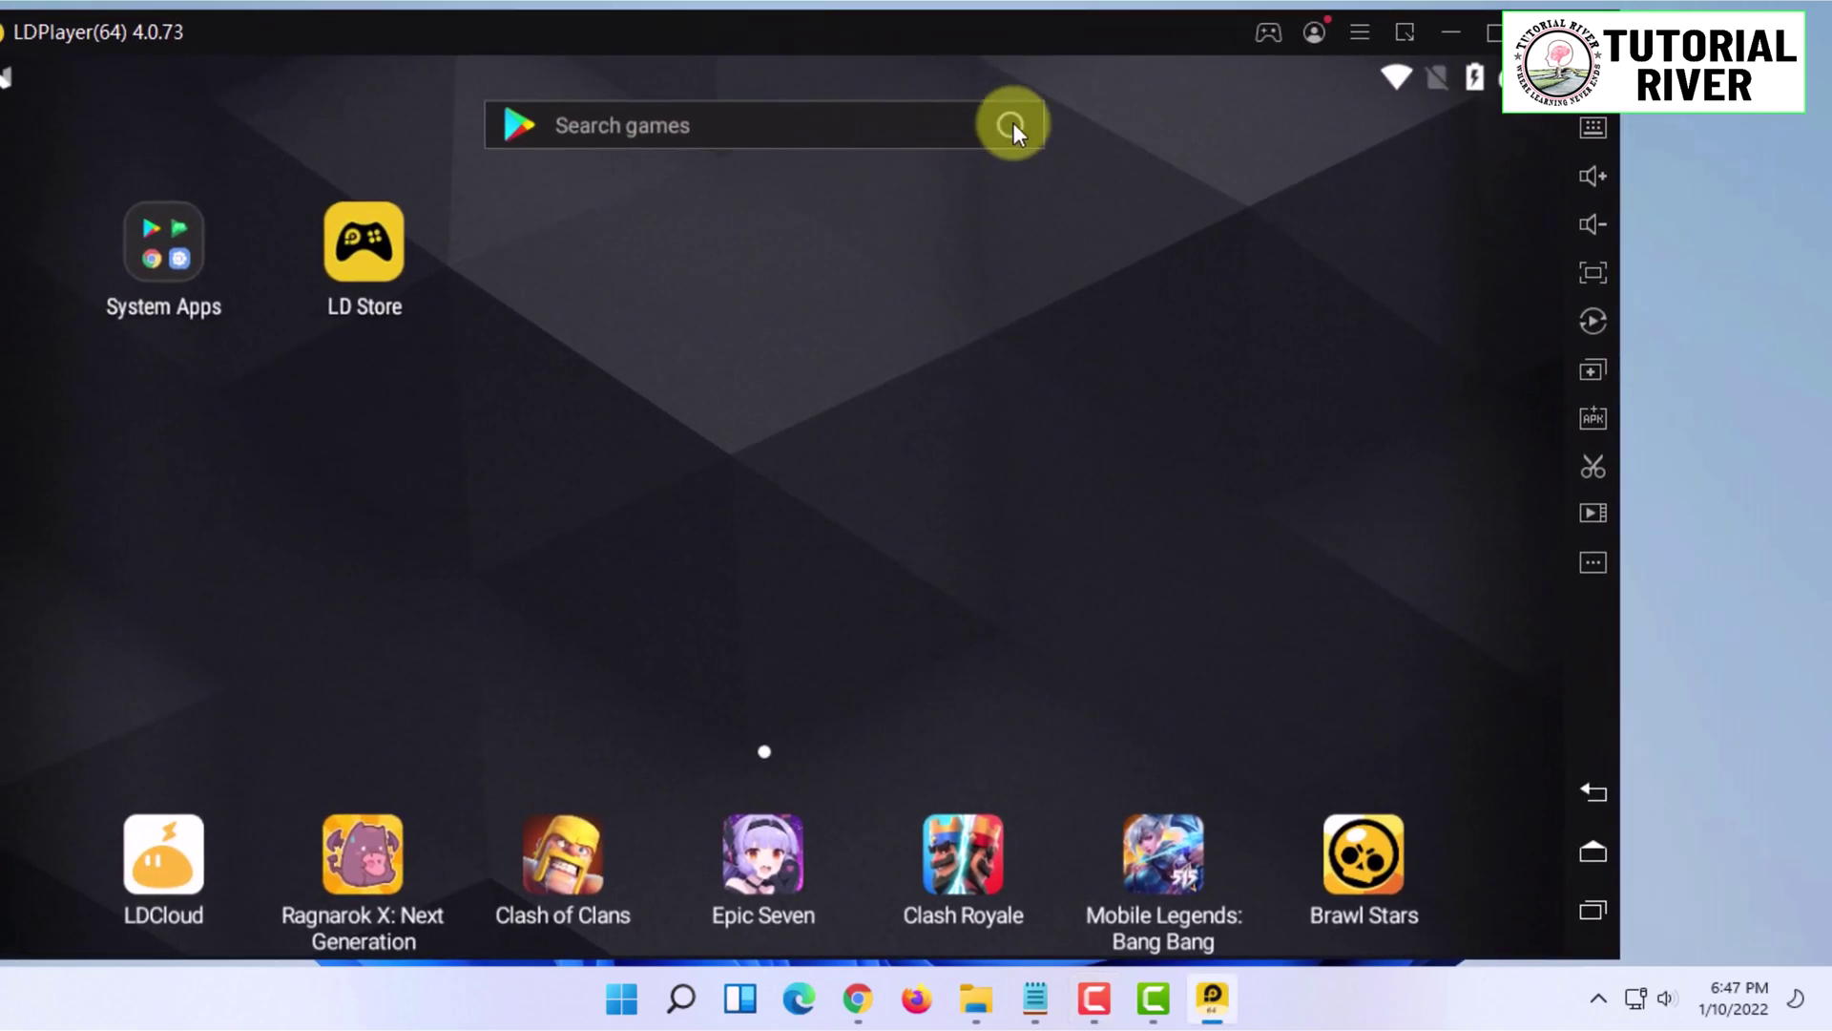
pyautogui.moveTo(996, 39); pyautogui.dragTo(946, 187)
pyautogui.doubleClick(947, 187)
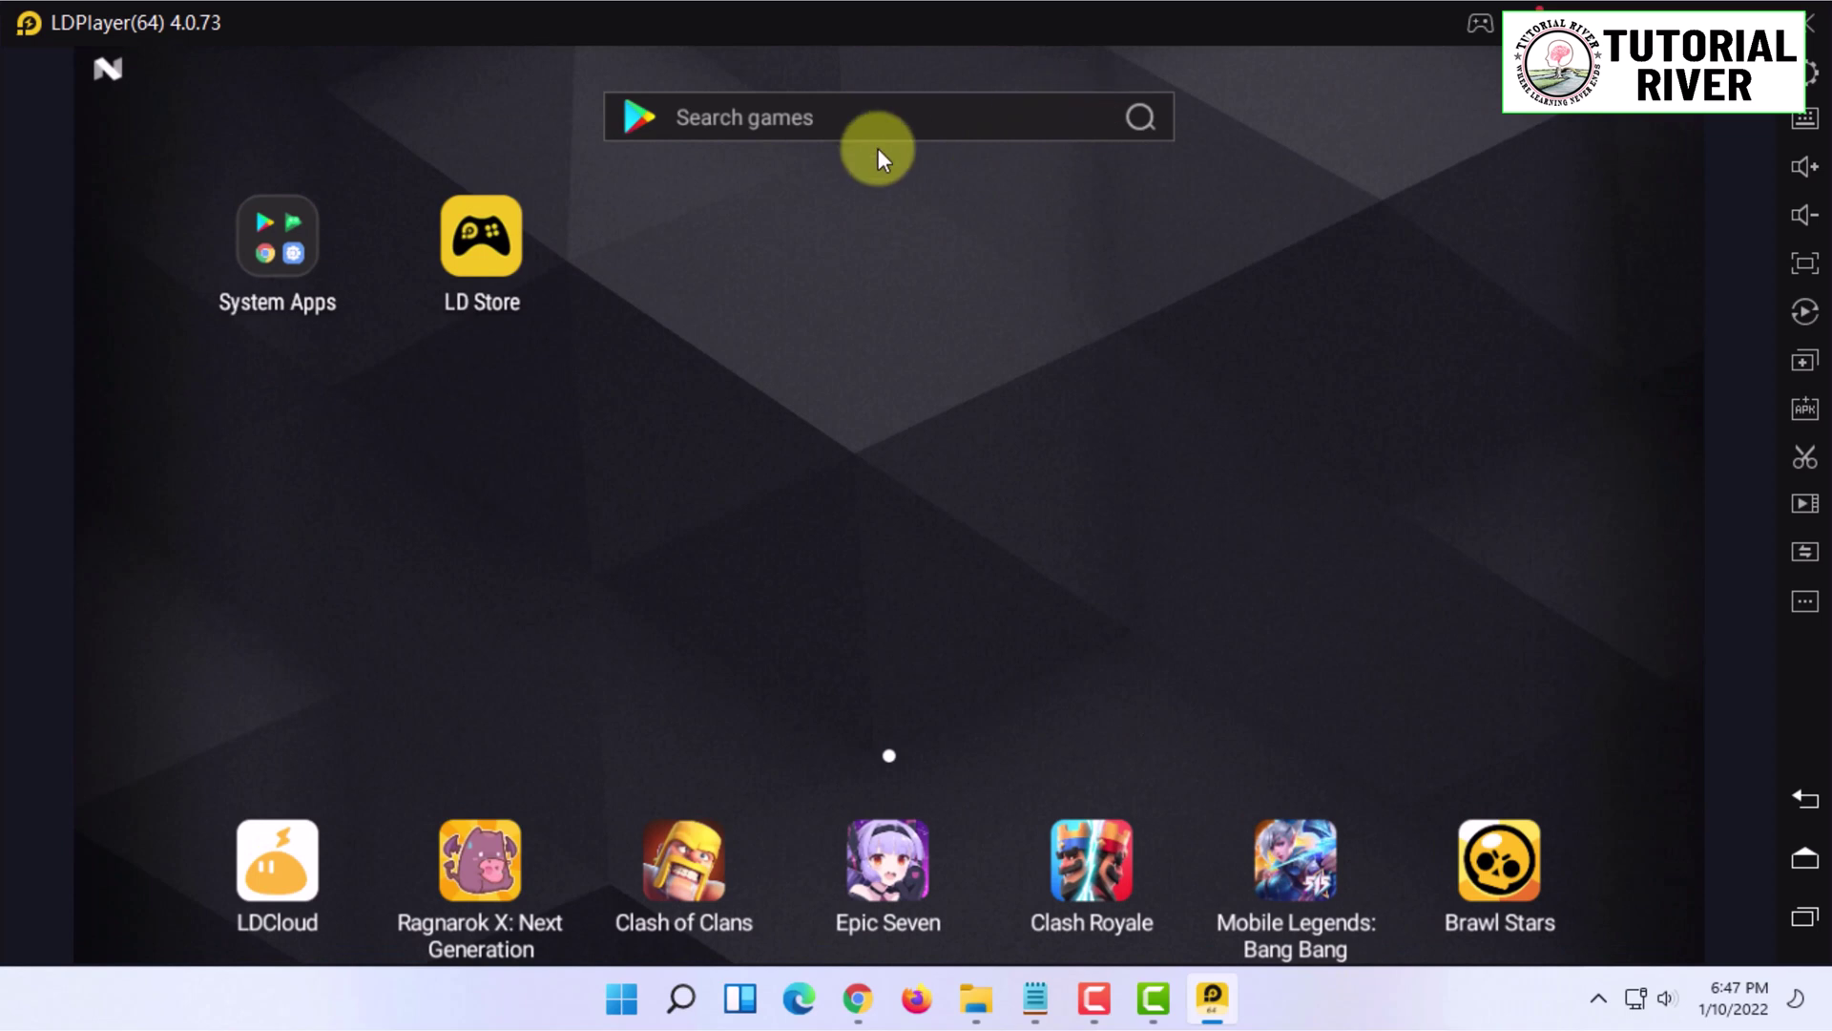
pyautogui.click(487, 239)
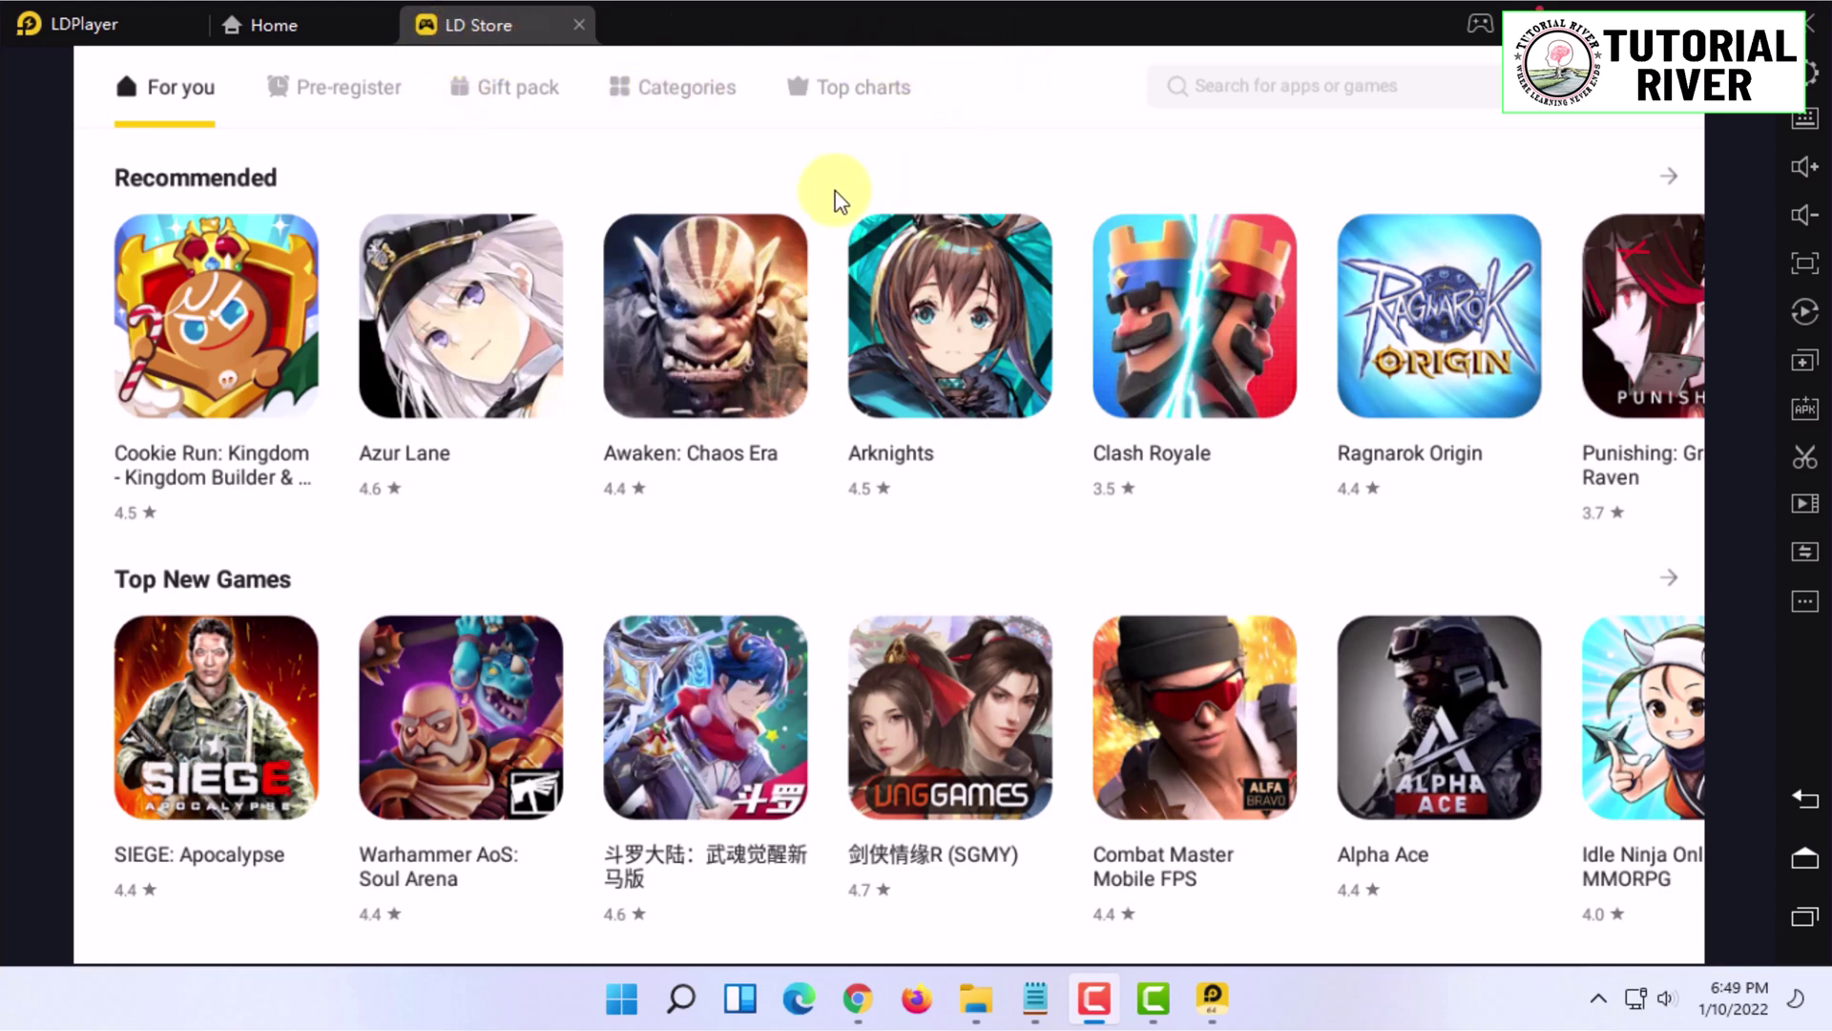
# Focus the LDPlayer window as Google Play opens to its sign-in screen.
pyautogui.click(1266, 93)
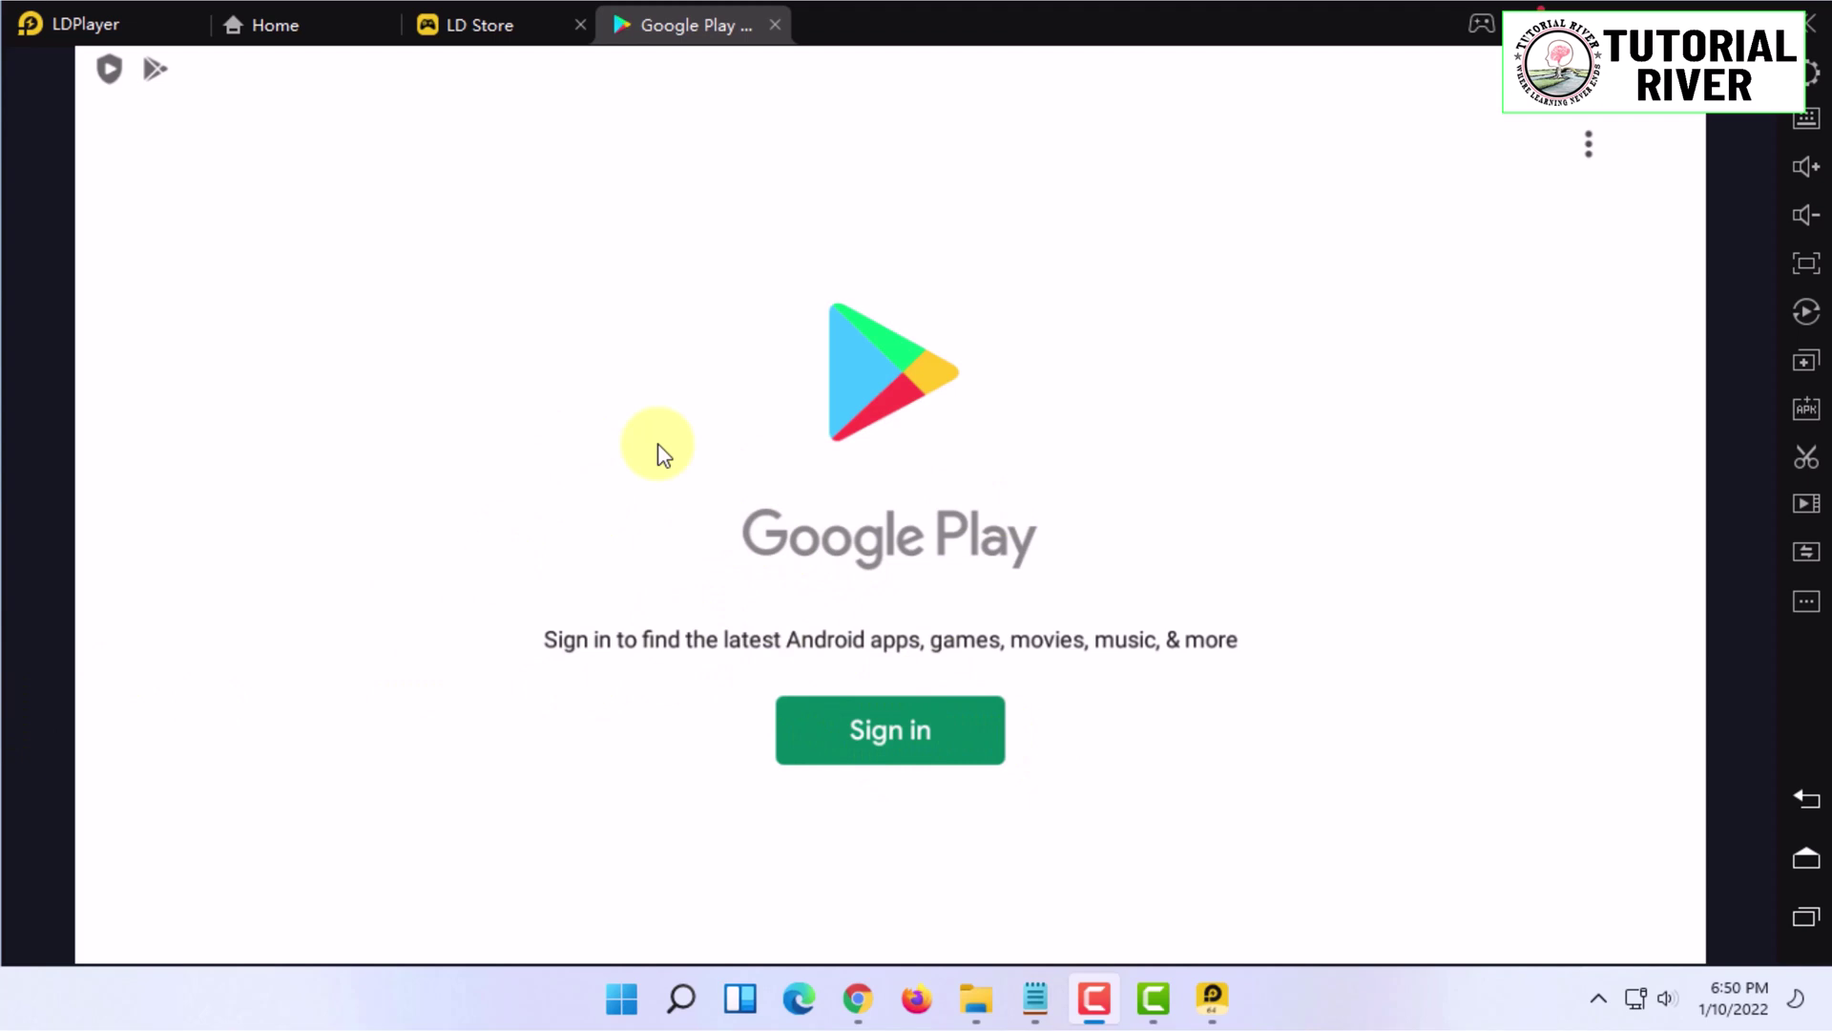
# Close the LD Store tab and install Among Us from its Google Play page.
pyautogui.click(581, 26)
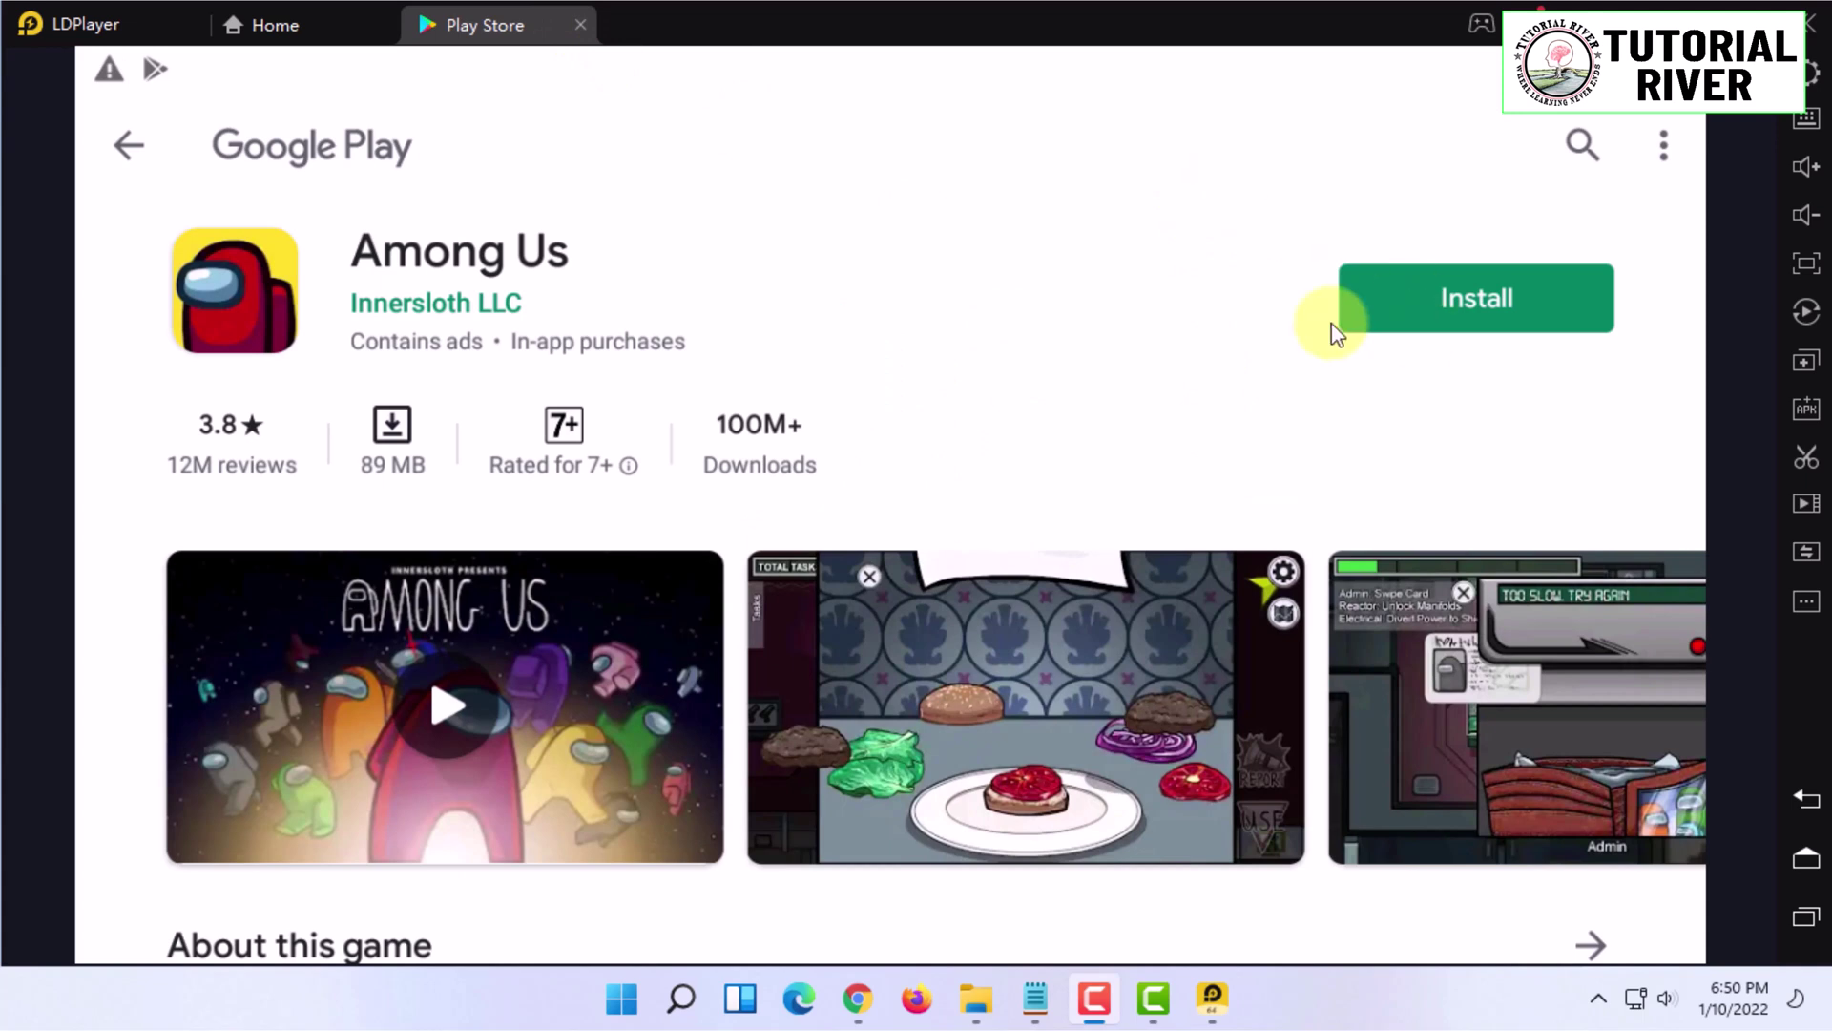
pyautogui.click(1468, 317)
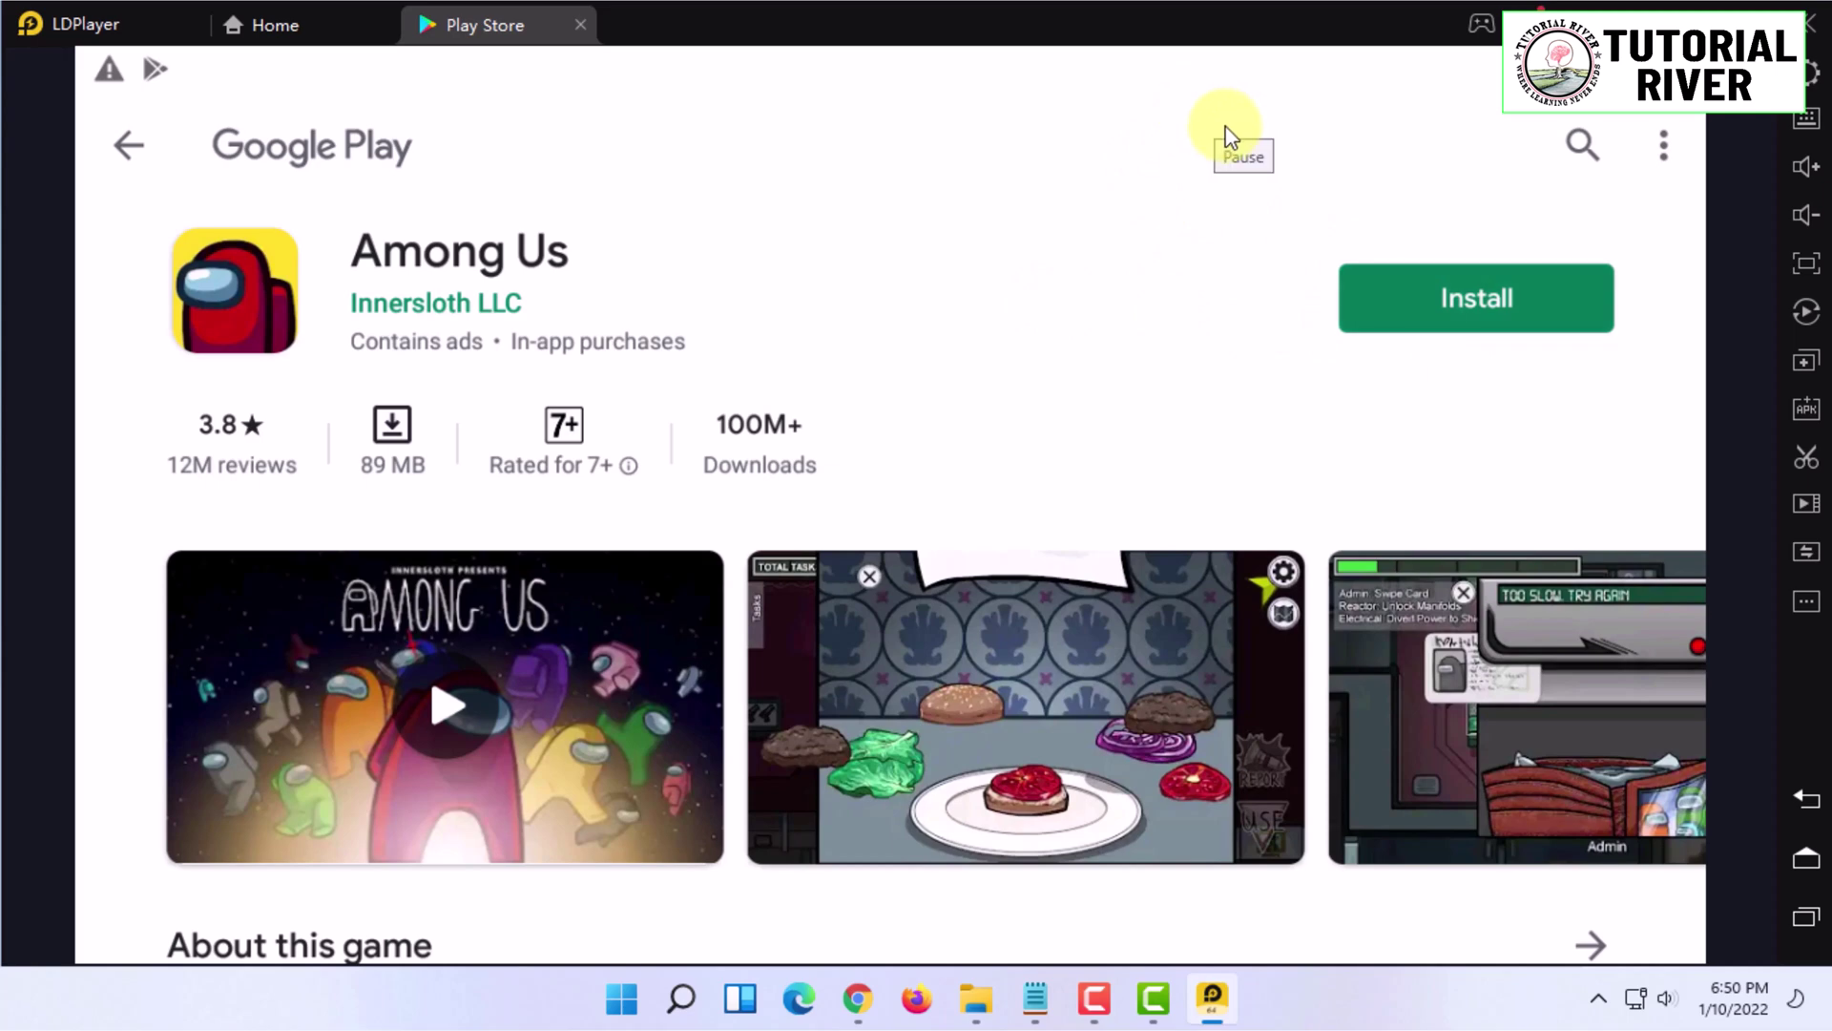
pyautogui.click(1493, 296)
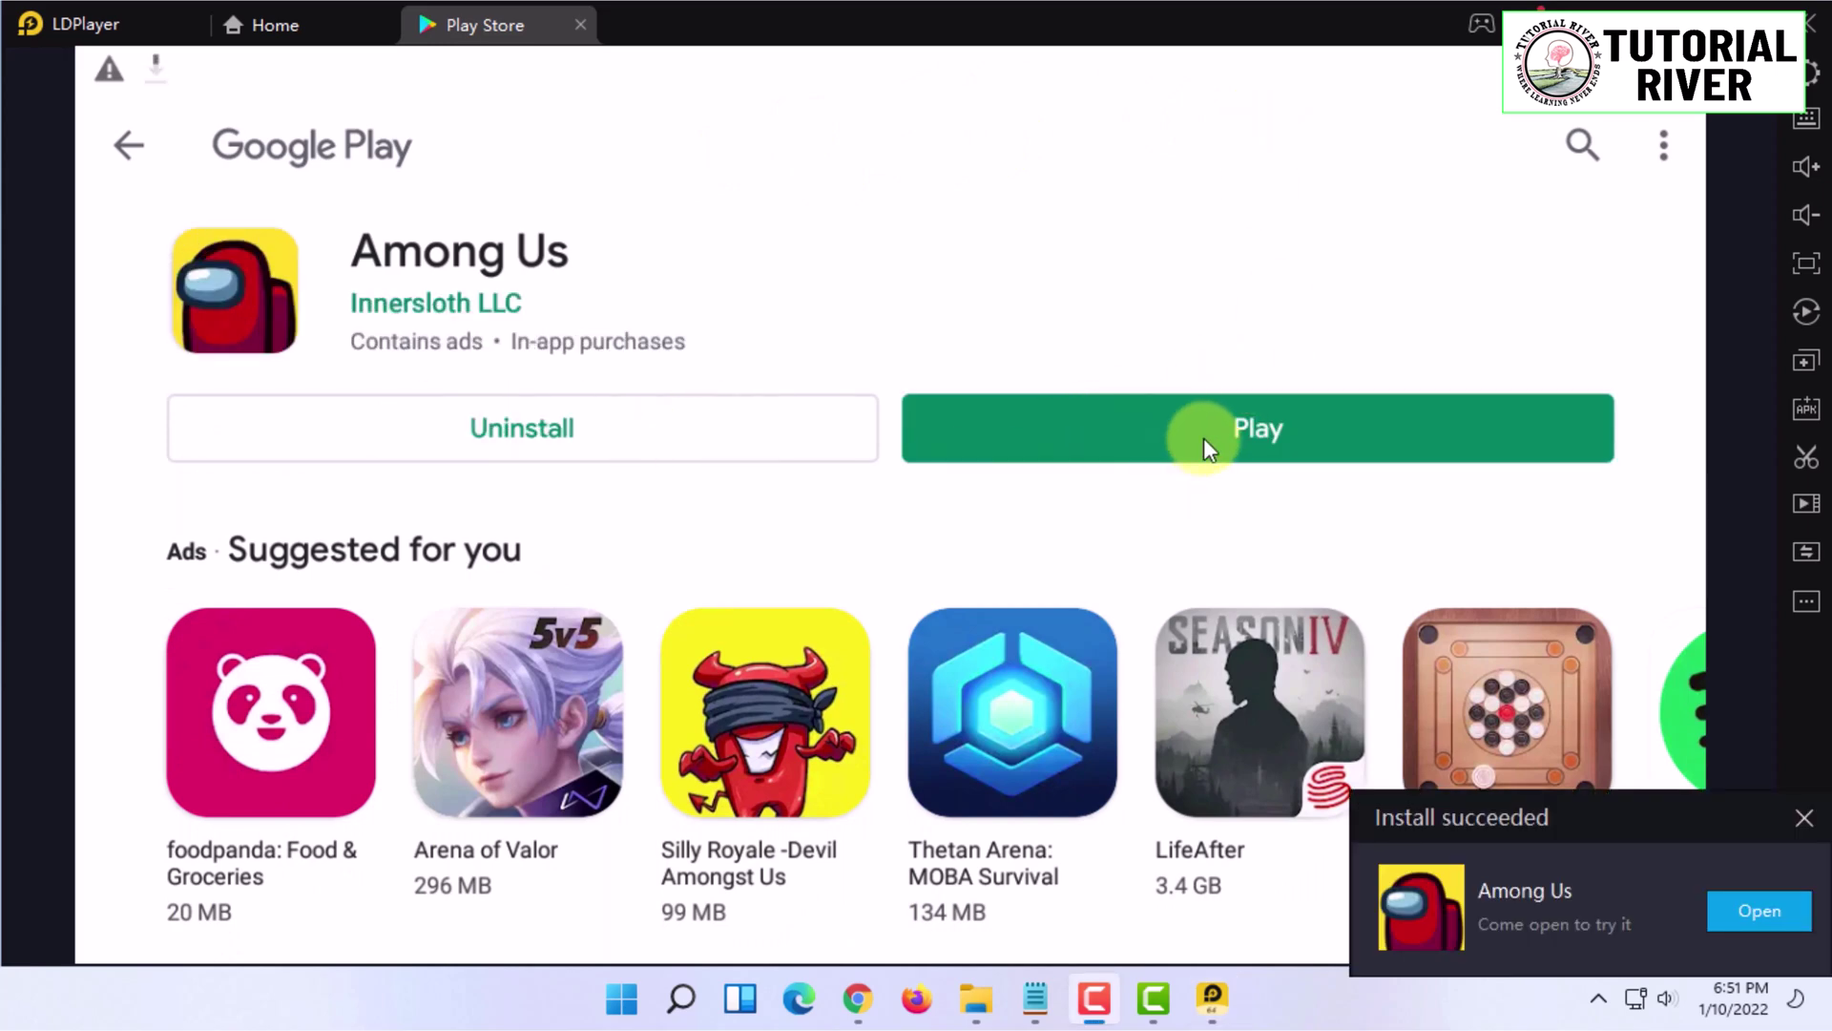
# Launch Among Us with the Play button on its Play Store page.
pyautogui.click(1122, 412)
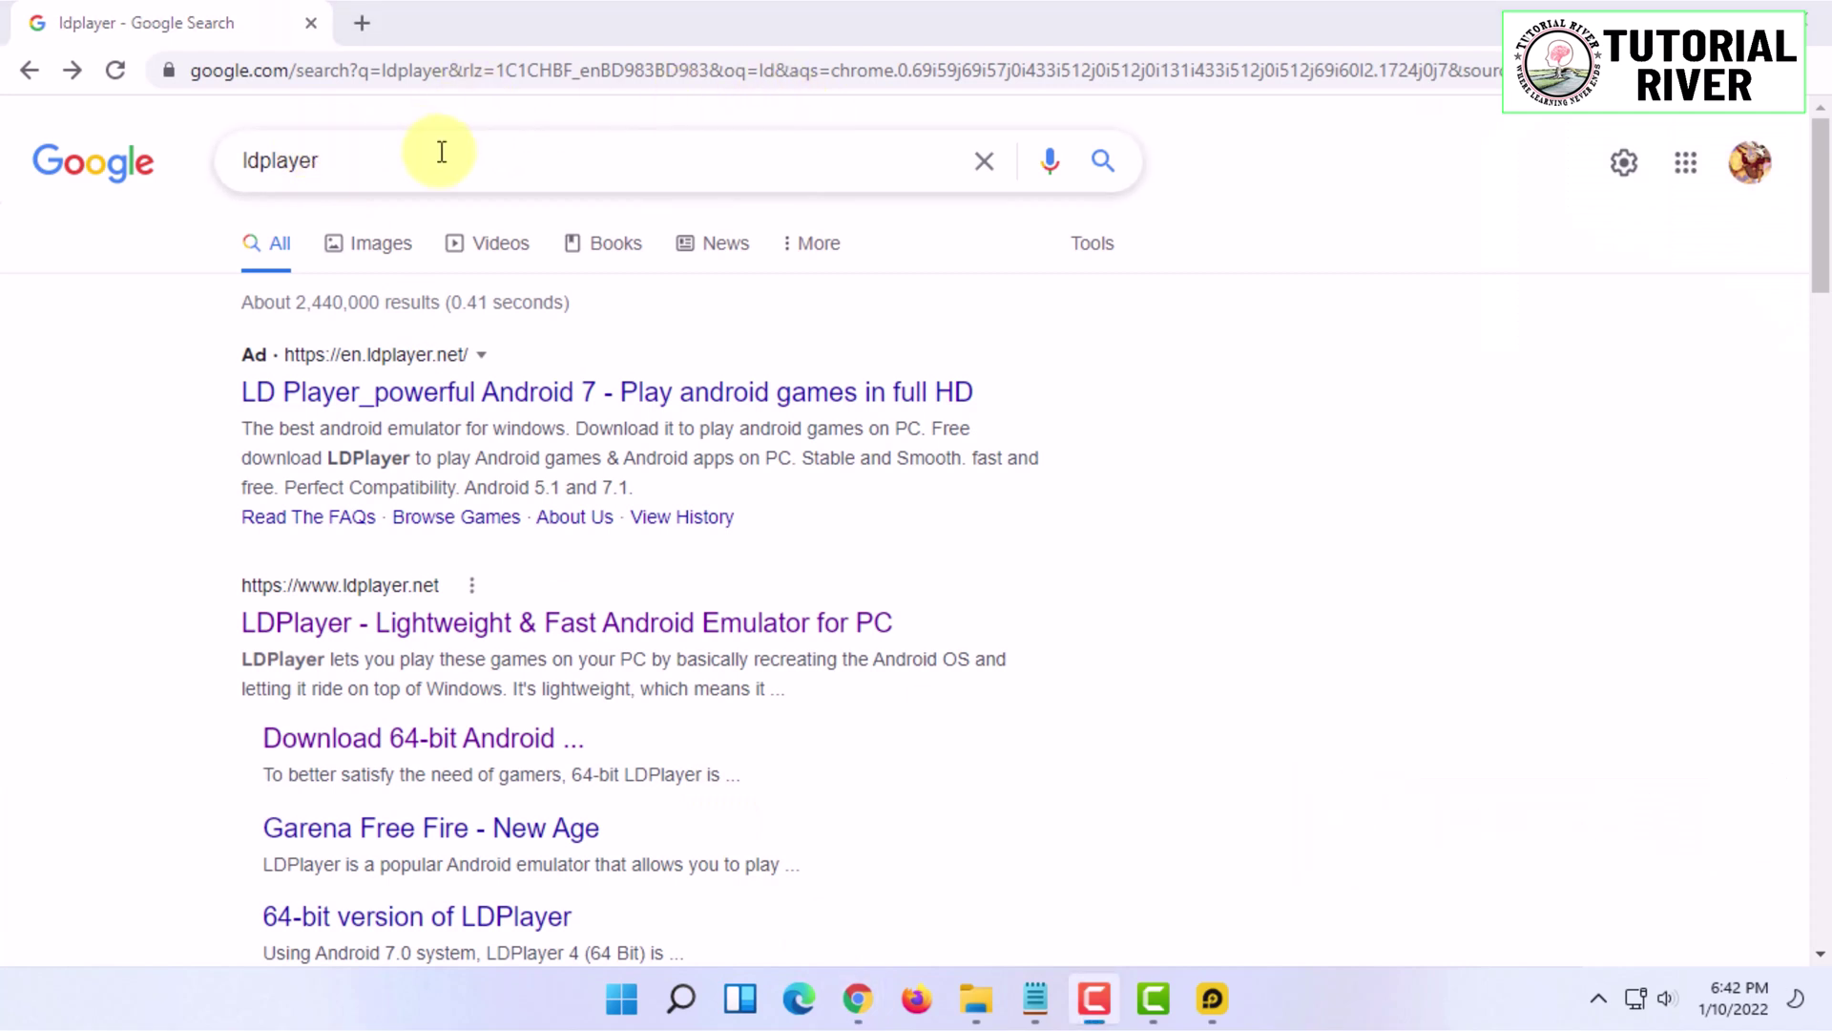
# Reopen the 'Download 64-bit Android' result from the ldplayer search results.
pyautogui.doubleClick(278, 158)
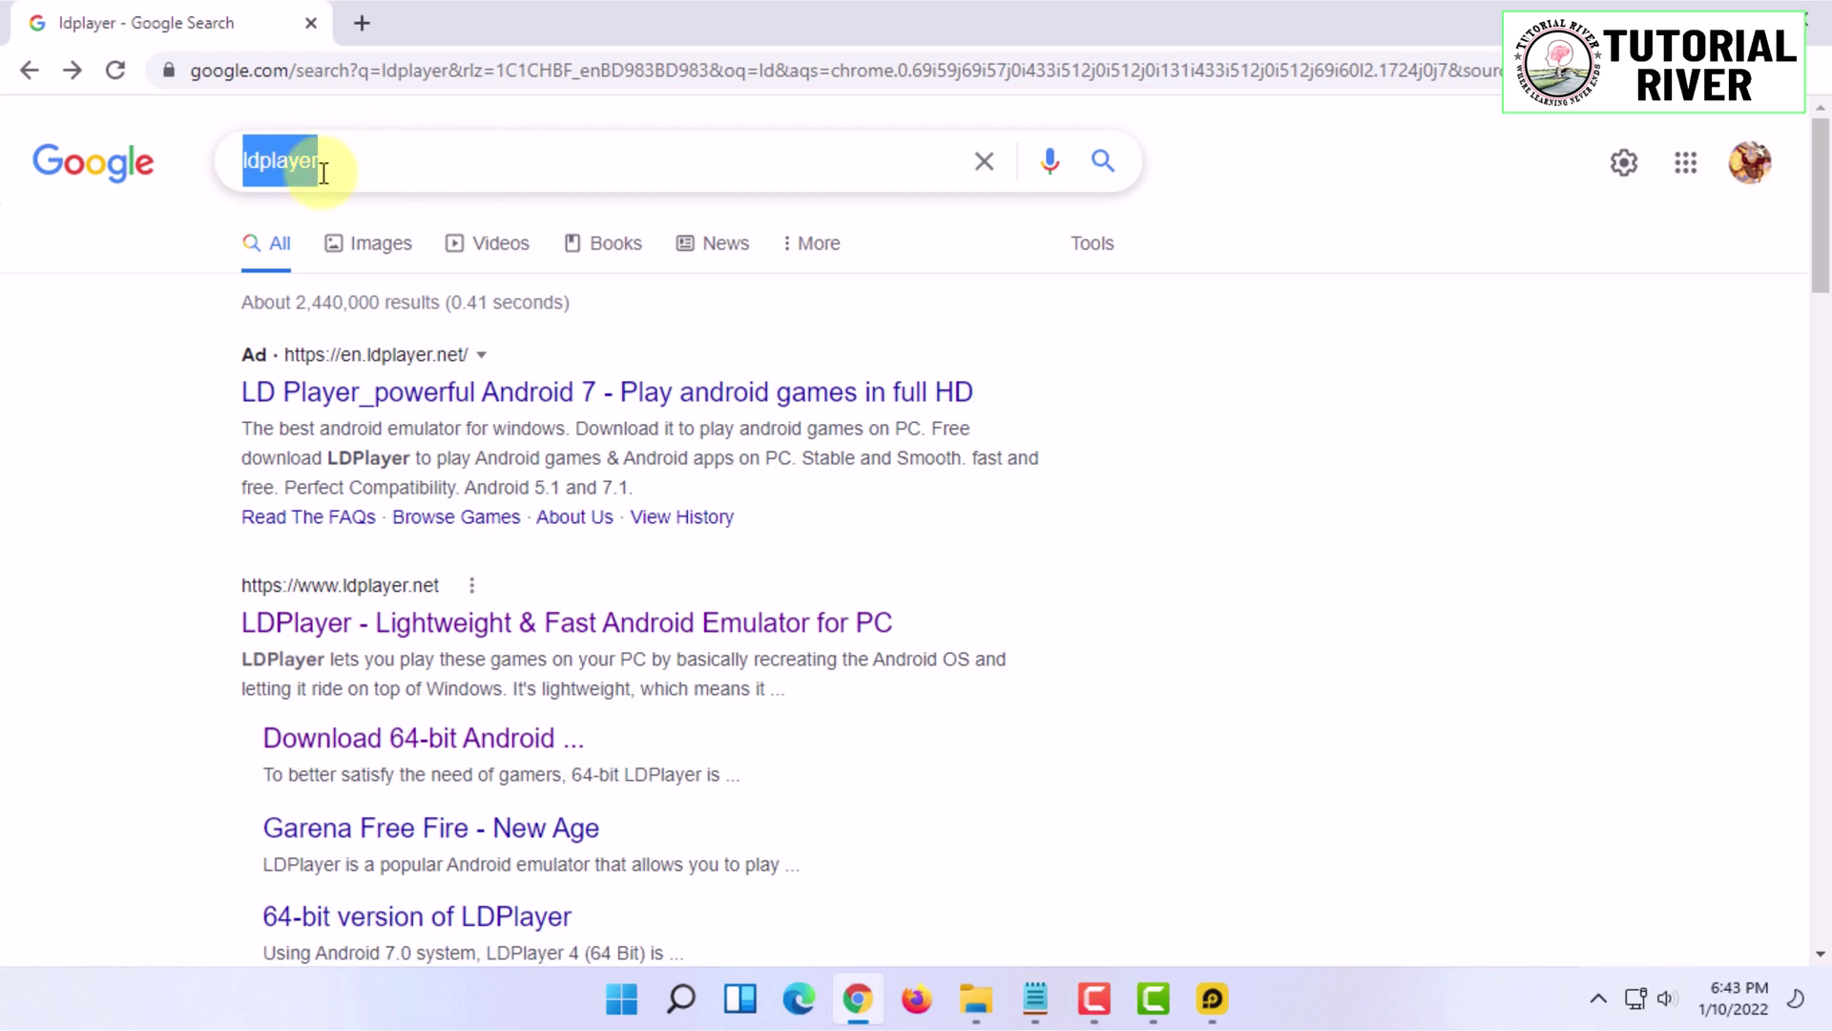
pyautogui.click(365, 748)
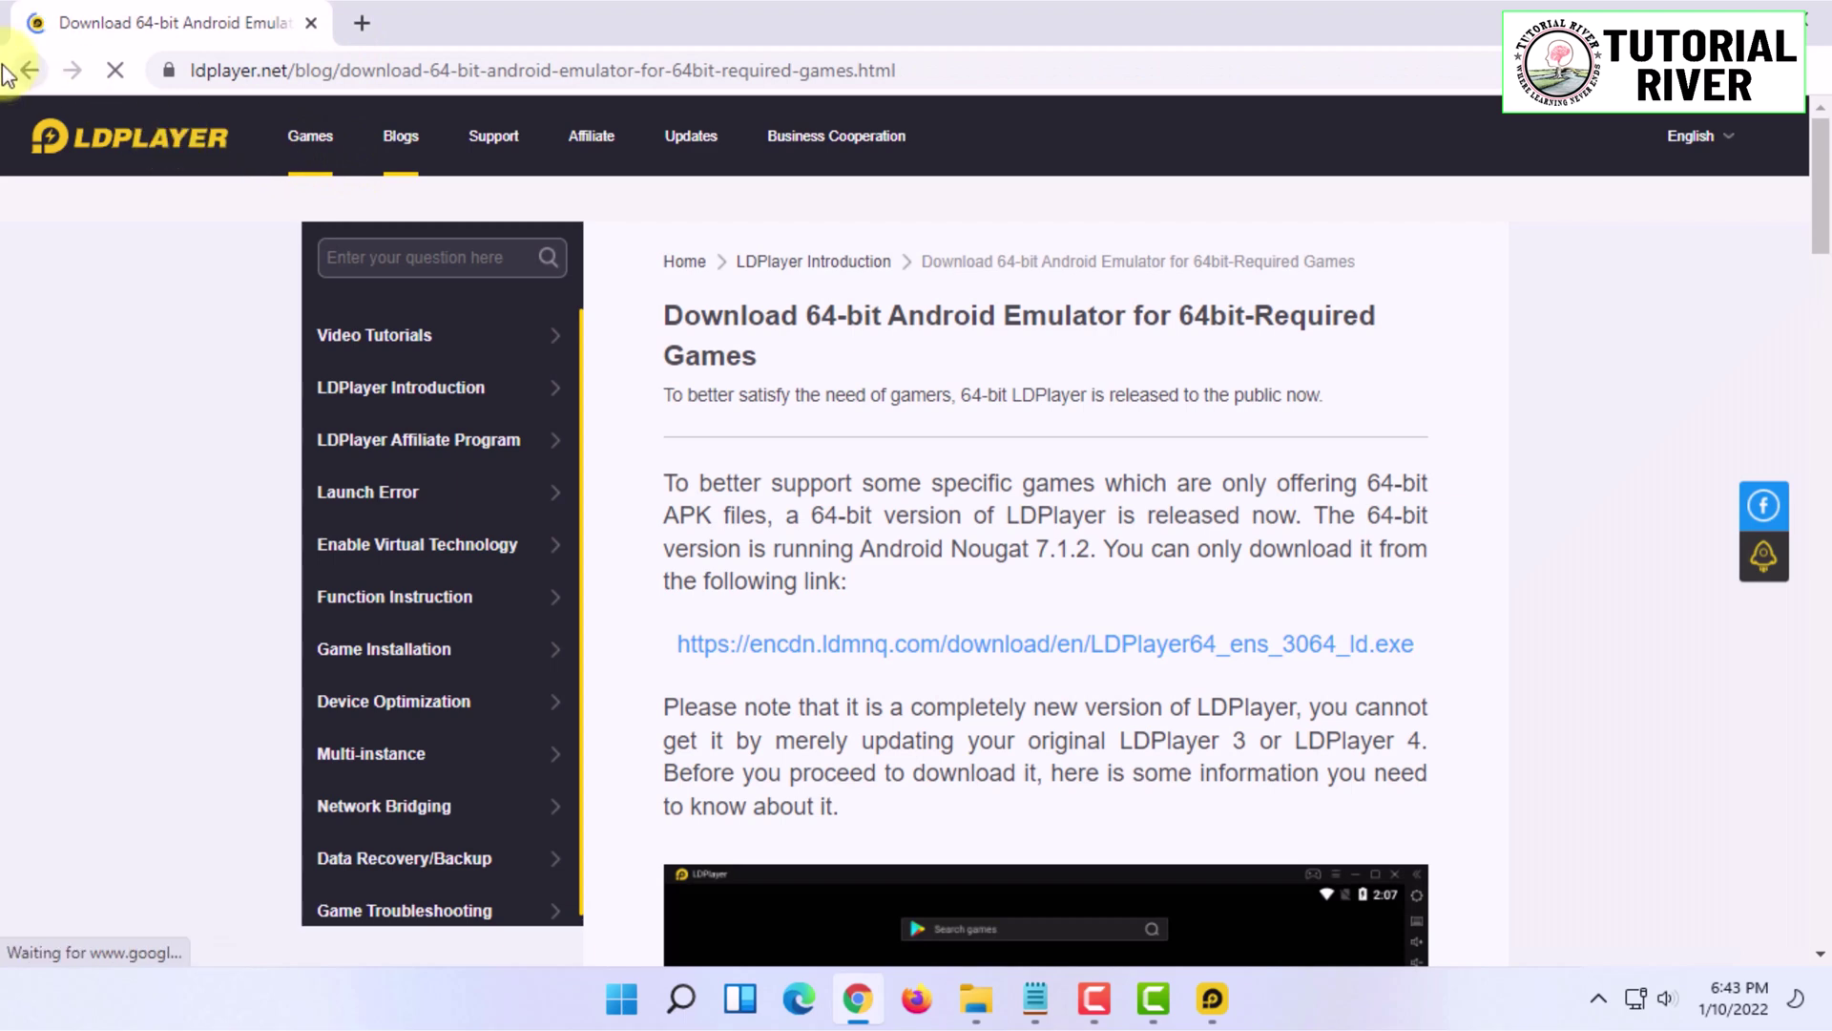
pyautogui.click(29, 70)
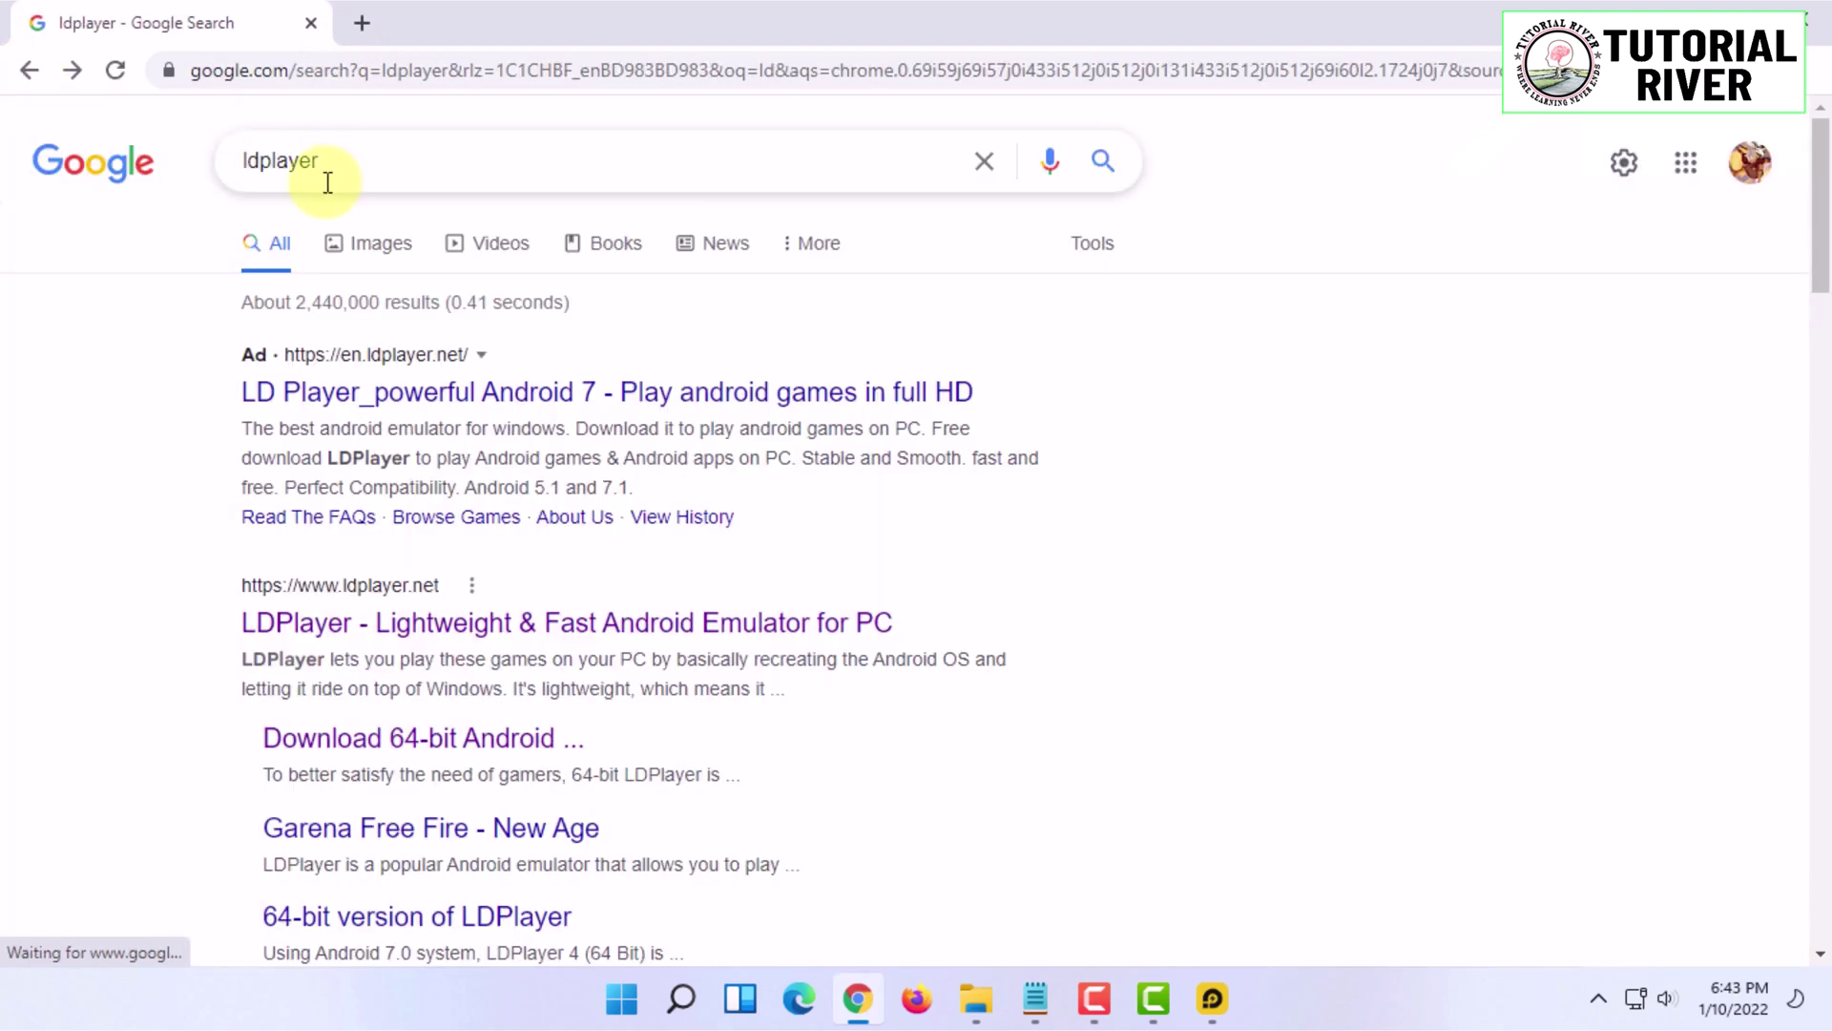
pyautogui.click(416, 754)
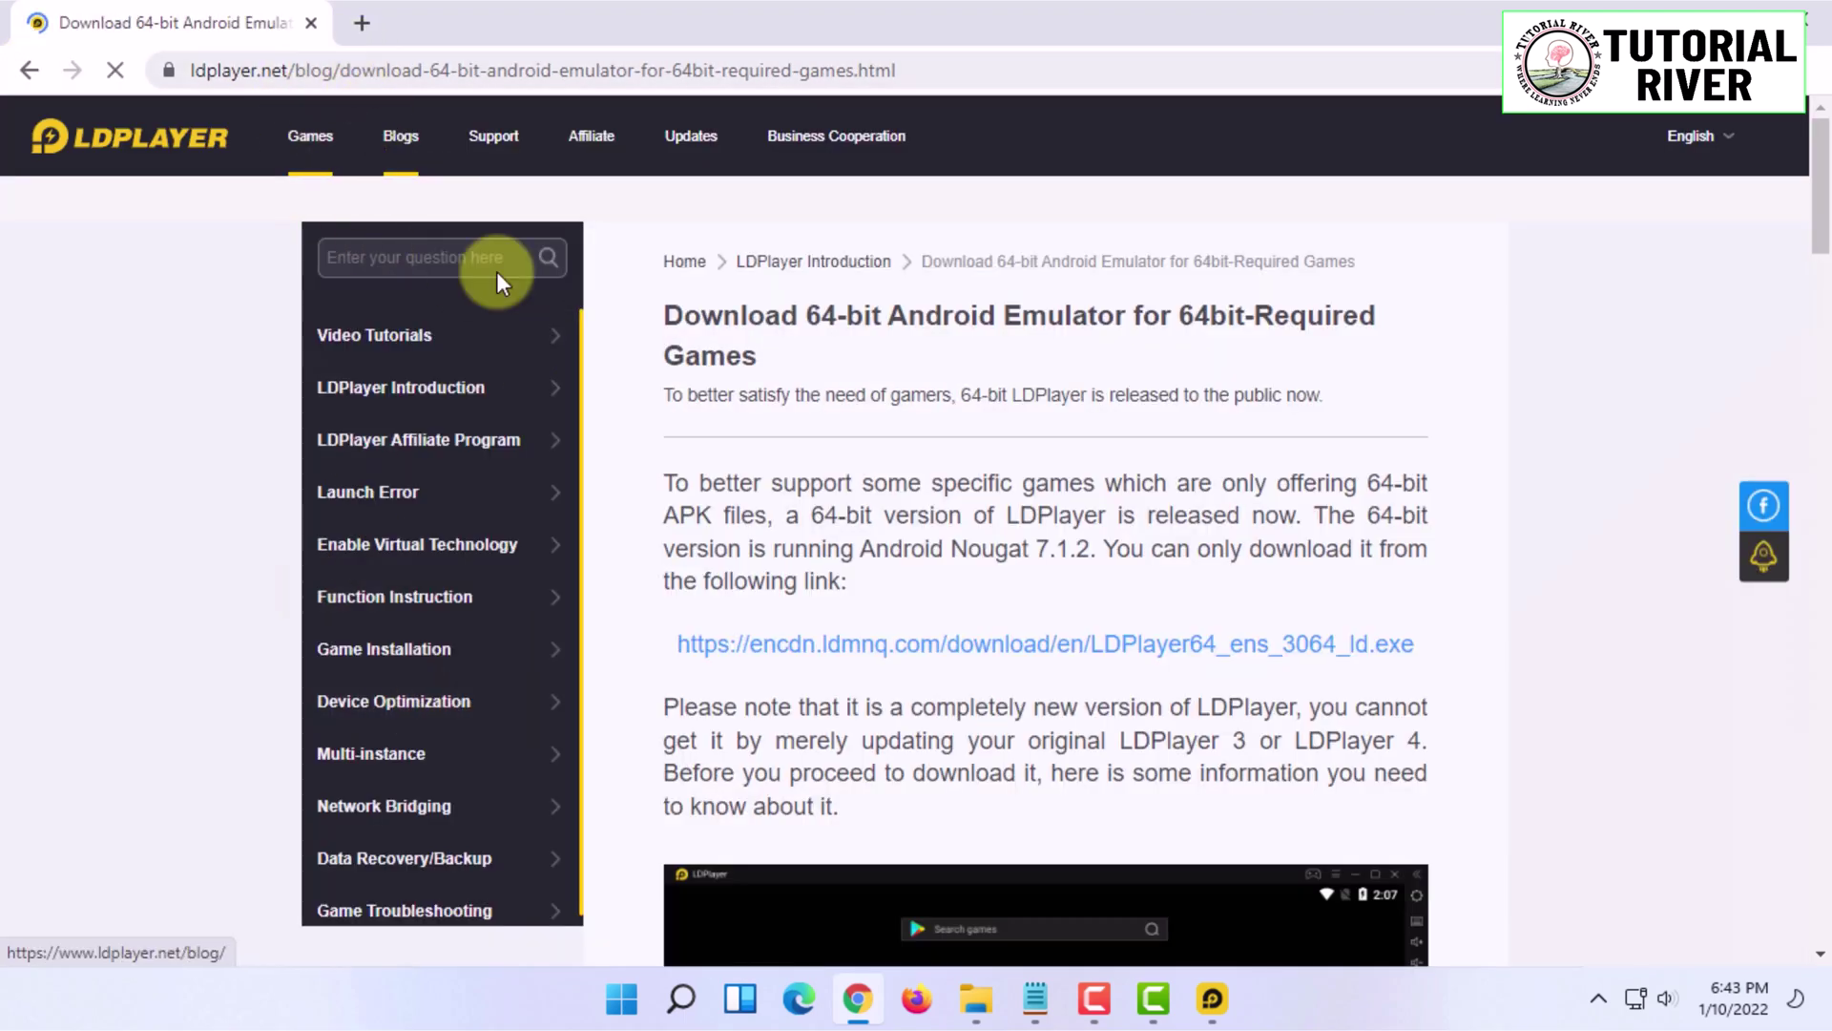
# Select the download link URL in the article, then clear the selection.
pyautogui.scroll(-3, 821, 573)
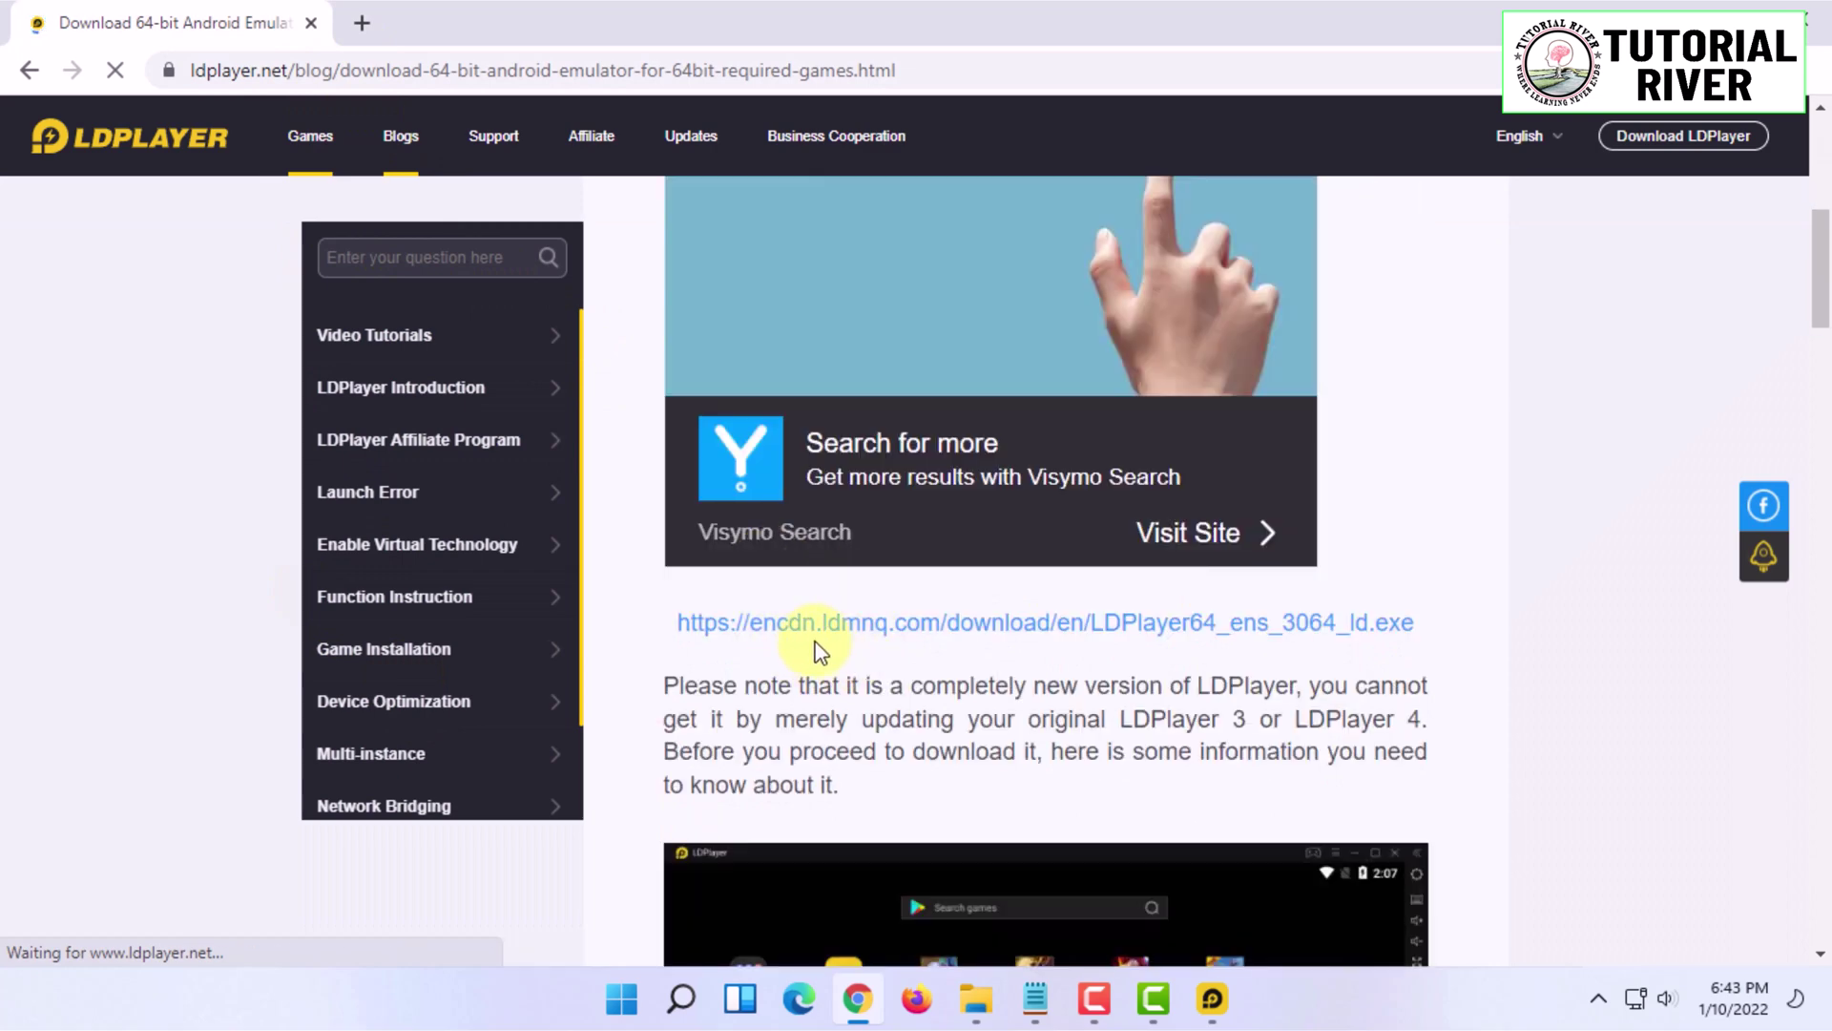
pyautogui.moveTo(1415, 625); pyautogui.dragTo(697, 637)
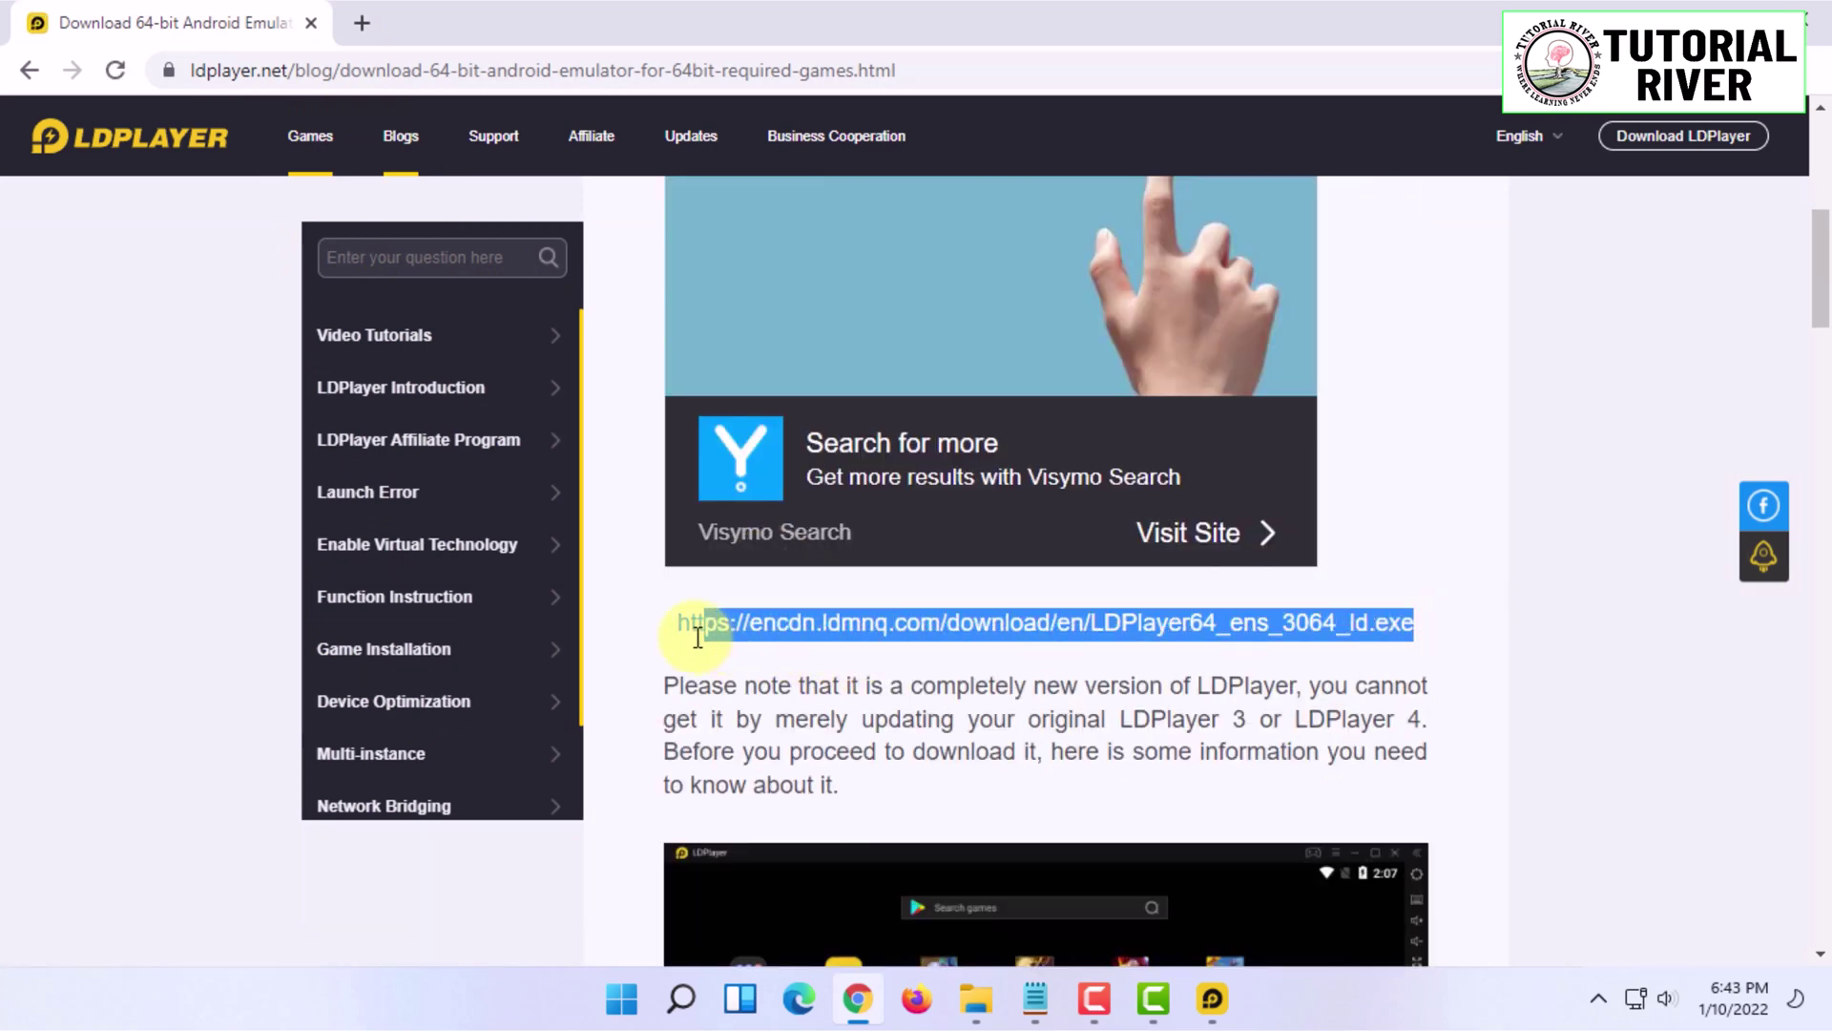
pyautogui.click(1165, 736)
pyautogui.scroll(-15, 1002, 695)
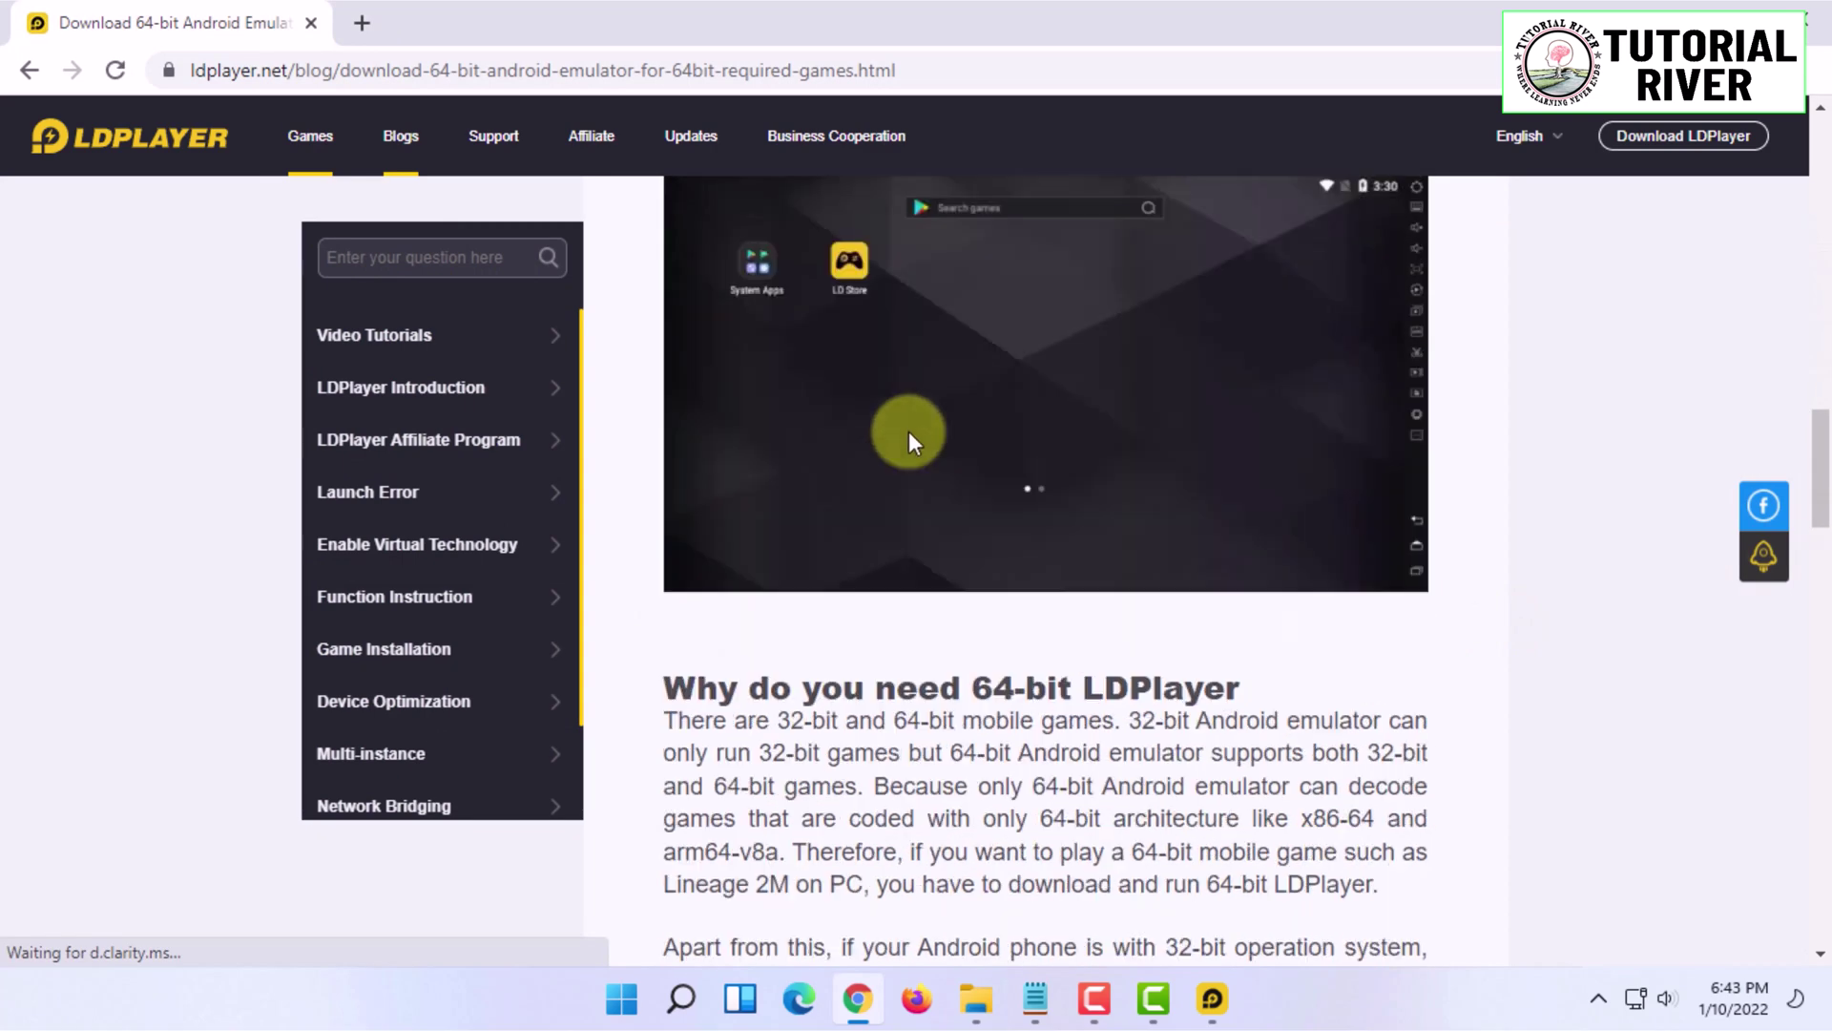
pyautogui.scroll(11, 908, 433)
# Open Chrome's Downloads list in a new tab and return to the article tab.
pyautogui.click(1808, 70)
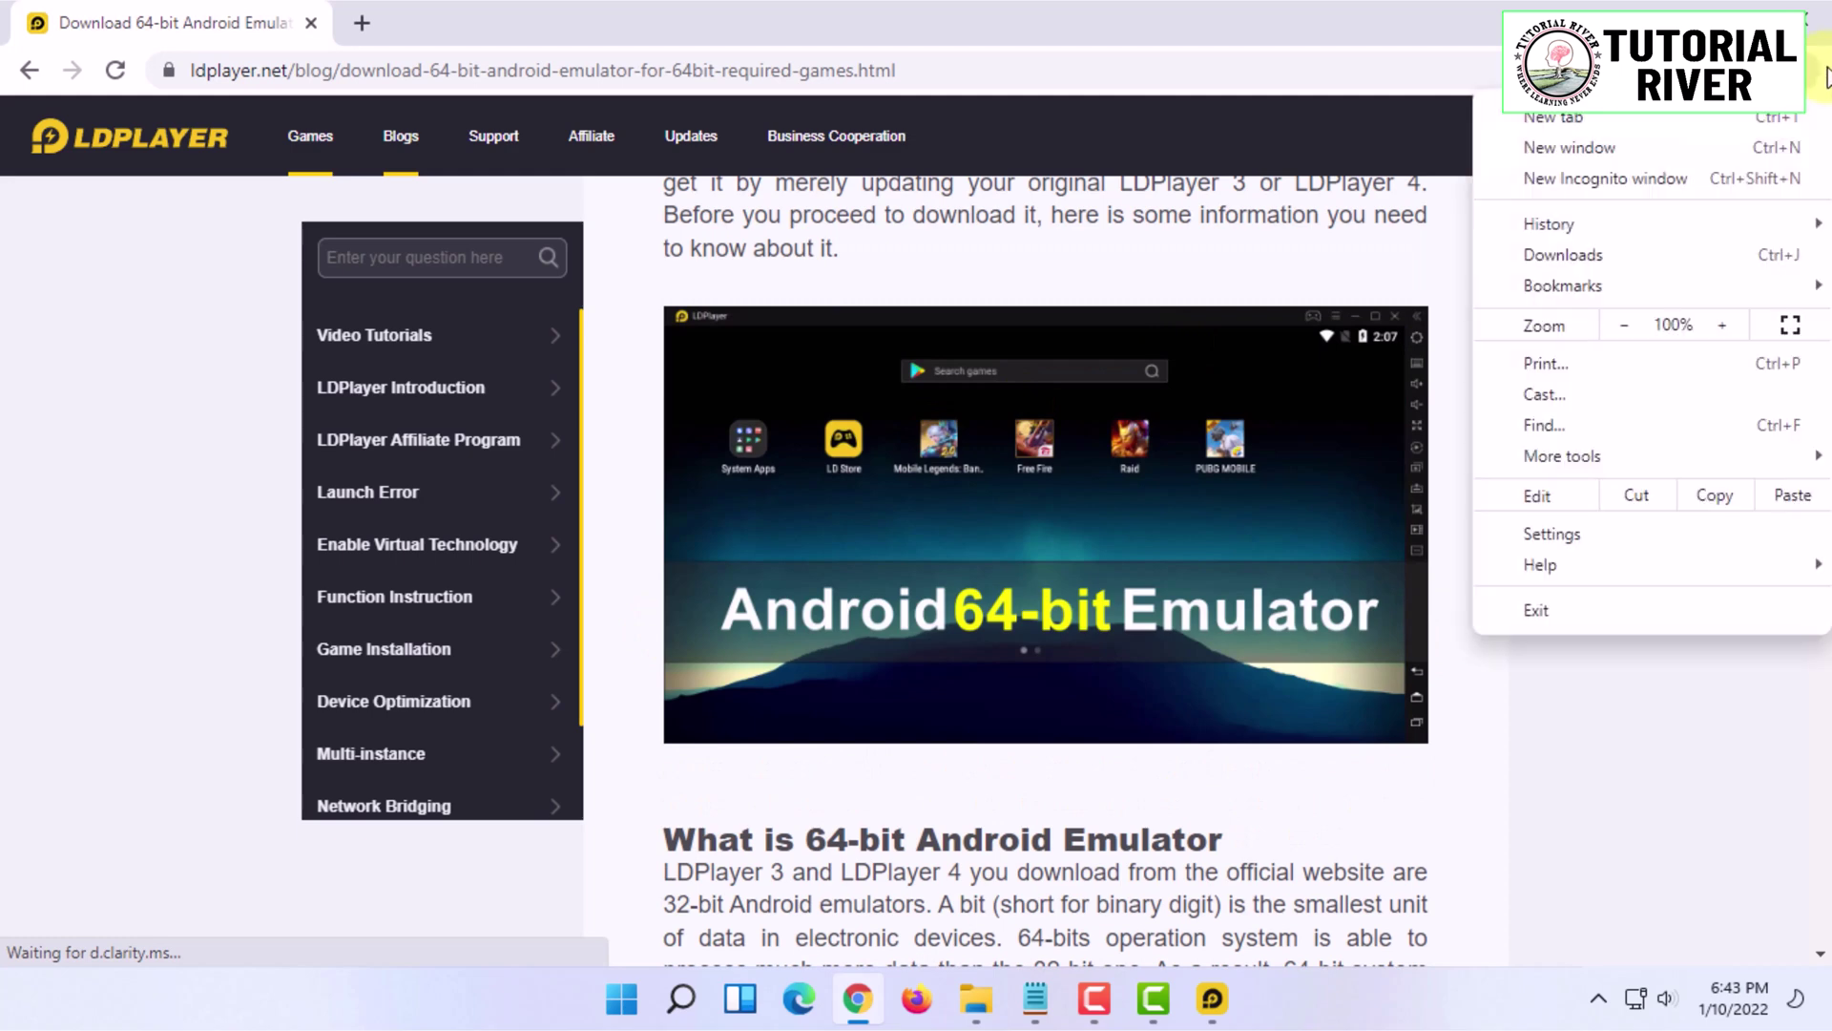
pyautogui.click(1641, 255)
pyautogui.hotkey('ctrl', 'shift', 'Tab')
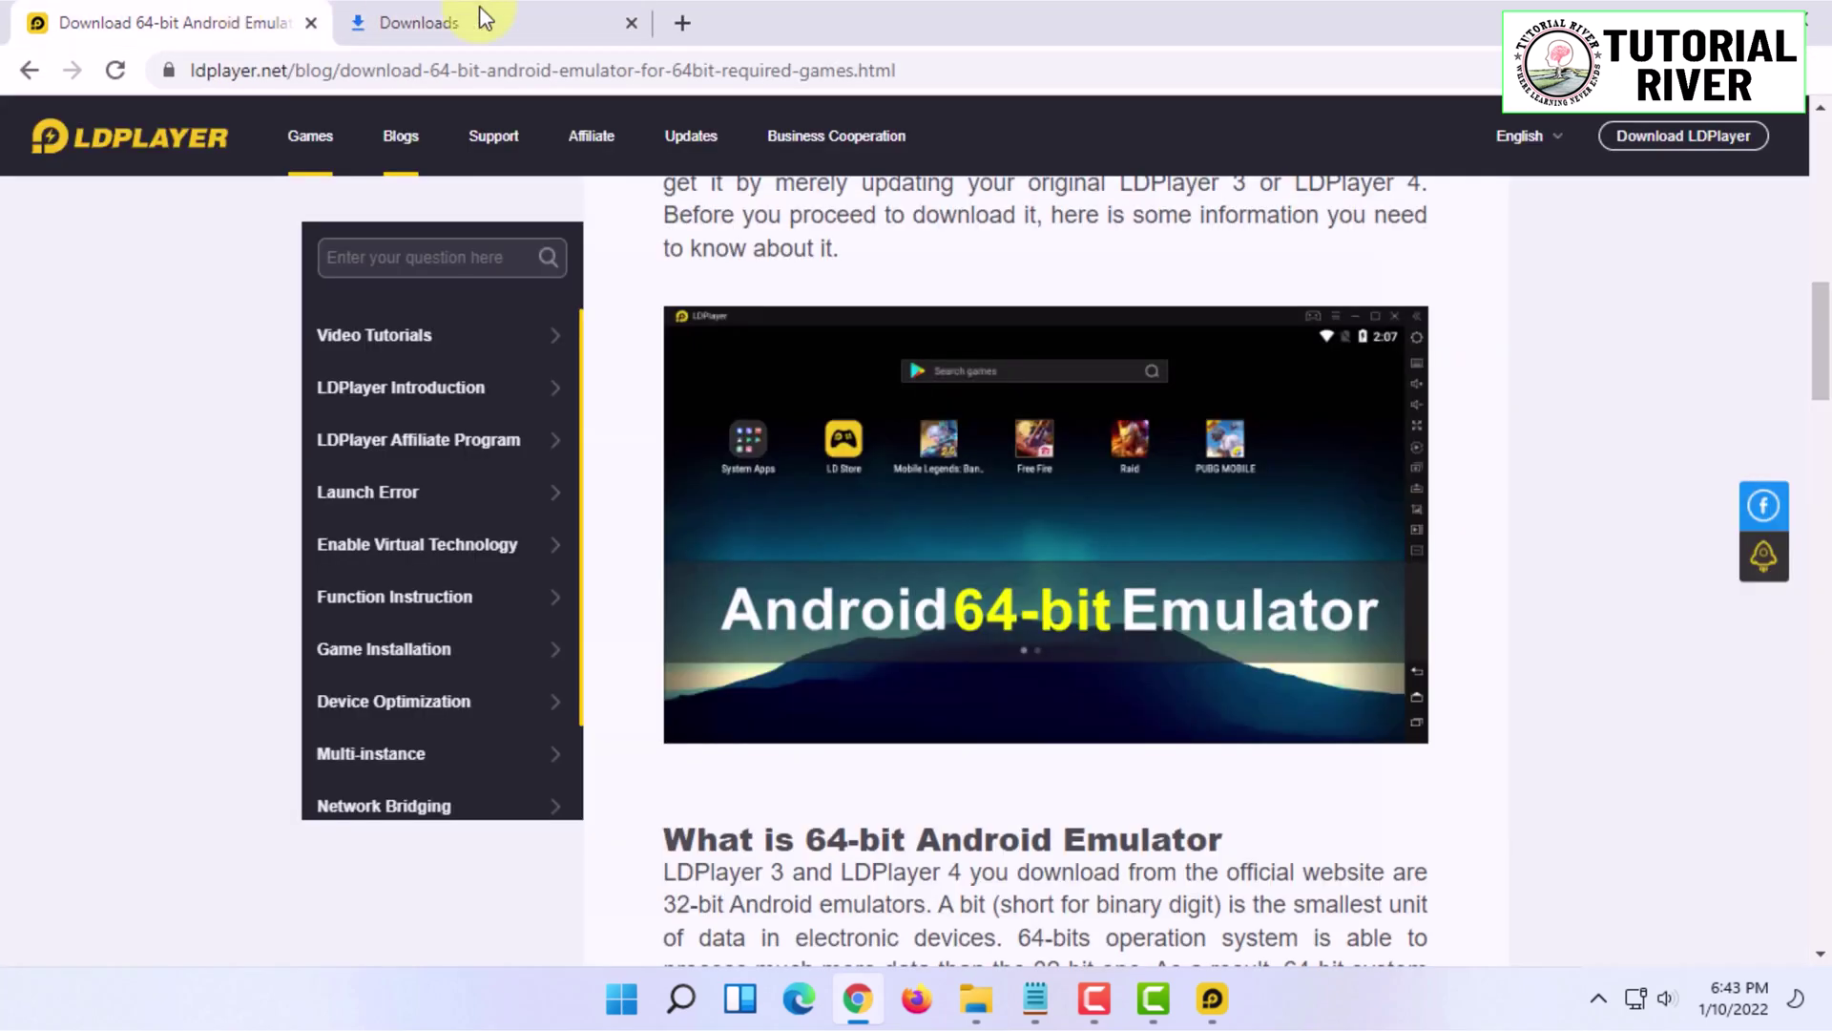